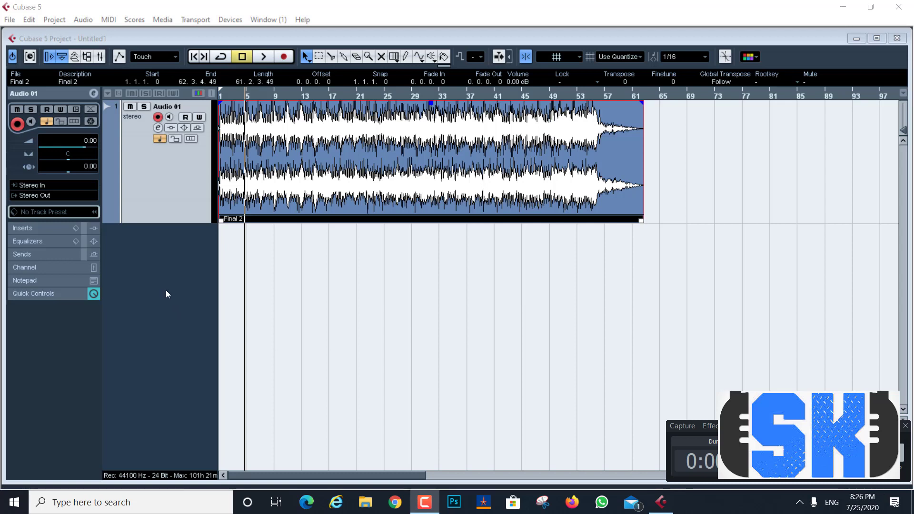
- Show the Transport panel and zoom in horizontally on the opening bars of the Final 2 audio event
click(316, 281)
key(F2)
key(h)
key(h)
key(h)
key(h)
key(h)
key(h)
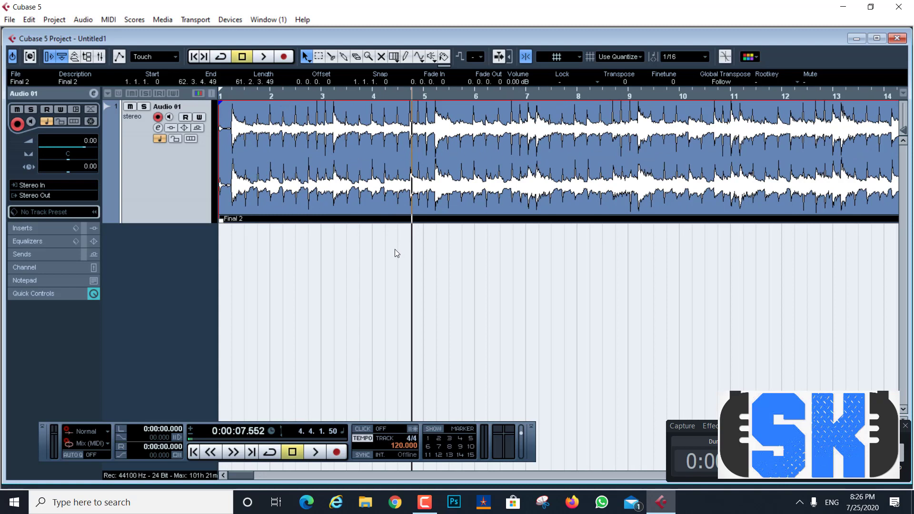
- Turn on Autoscroll and display the project overview line above the track area
click(499, 58)
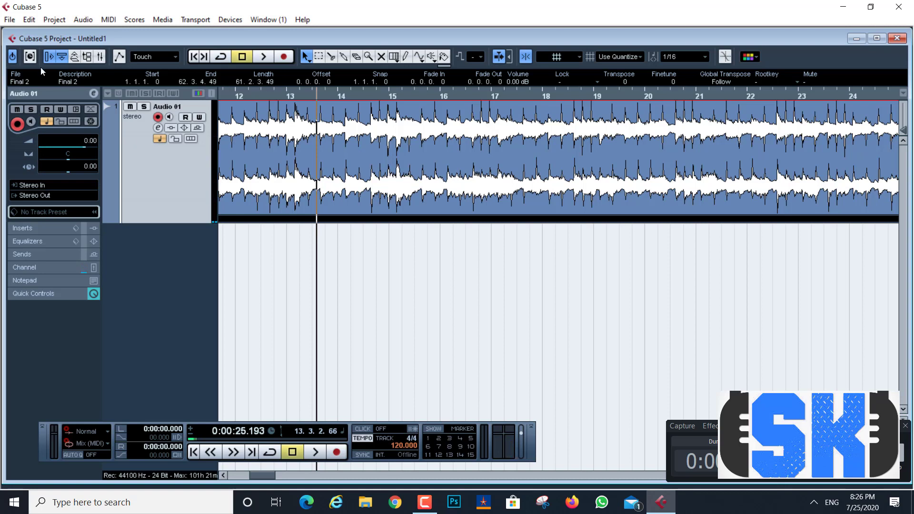
click(75, 58)
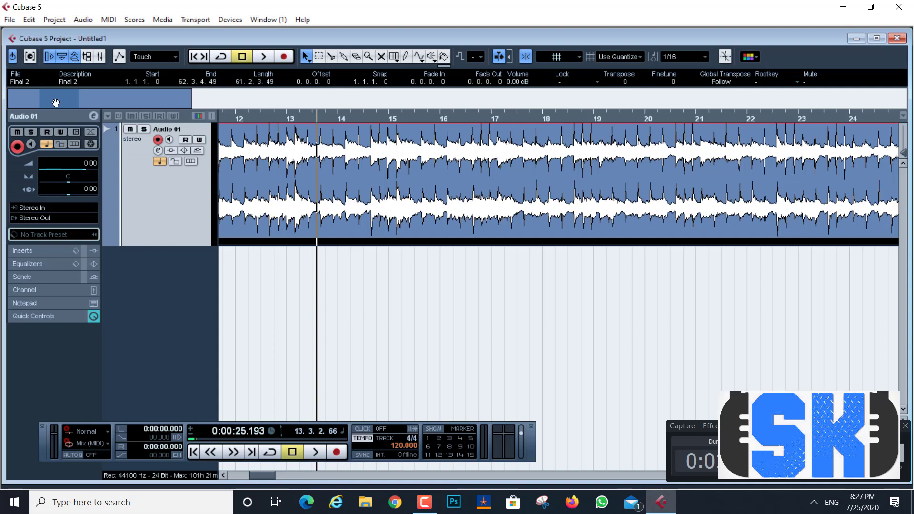
- Enable Stationary Cursors in the Transport preferences and apply the change
click(9, 22)
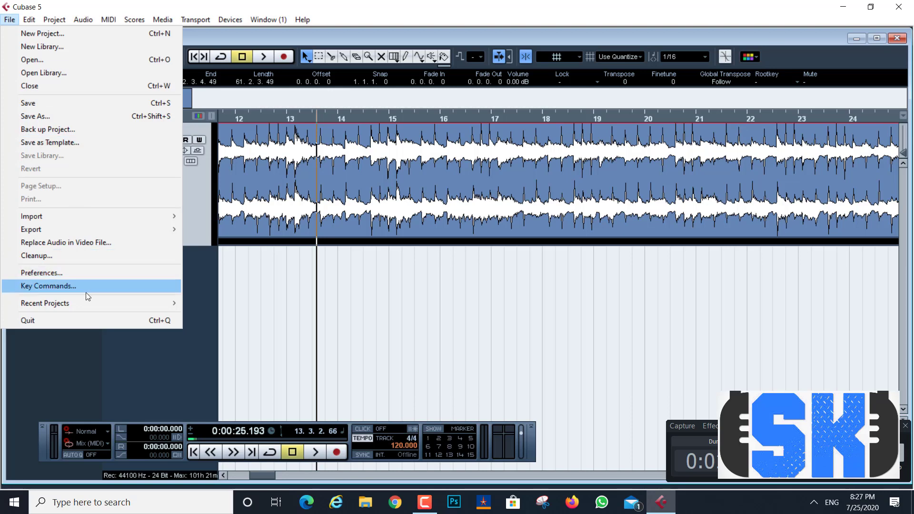
click(88, 274)
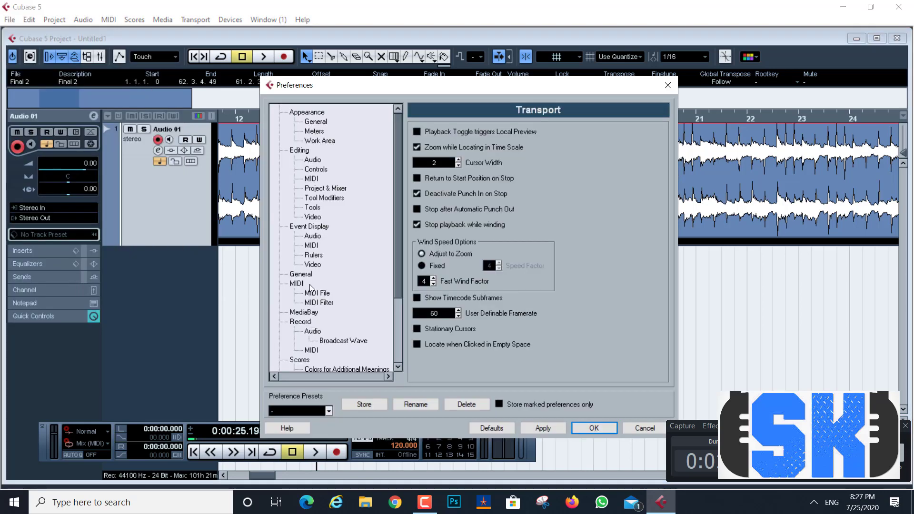
scroll(310, 285, down, 3)
click(302, 307)
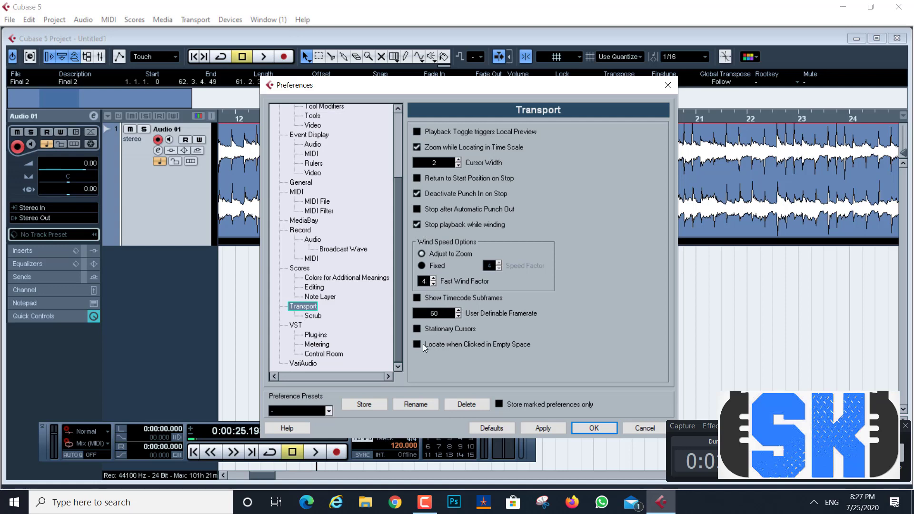
click(417, 329)
click(594, 428)
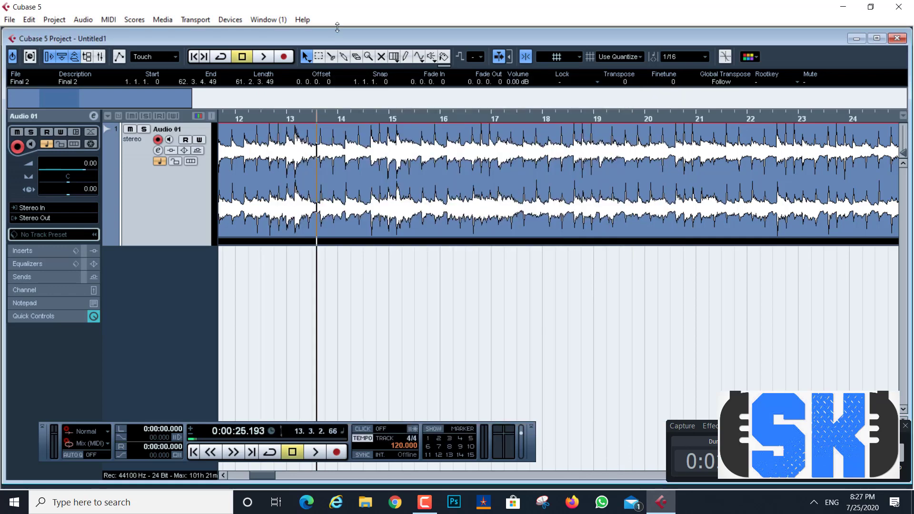
- Play the song from just before bar 13 to check the scrolling behaviour, and stop playback
click(285, 117)
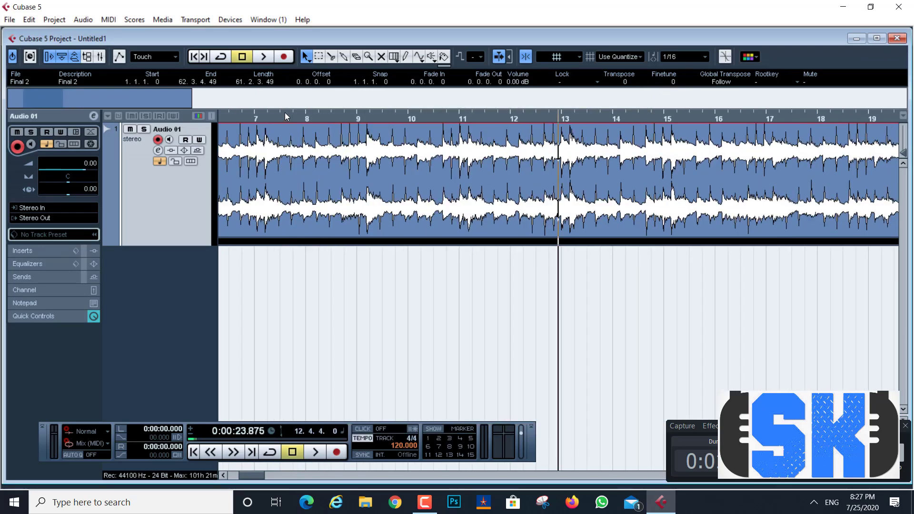
key(space)
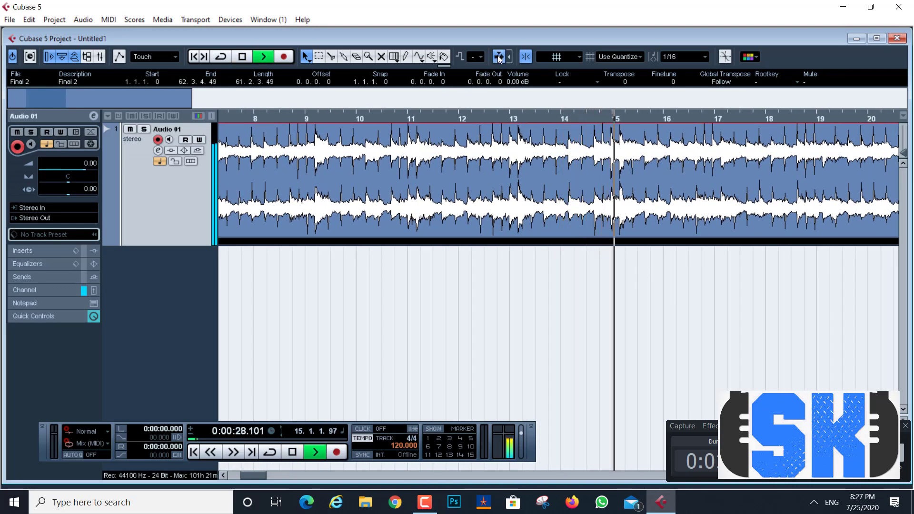
key(space)
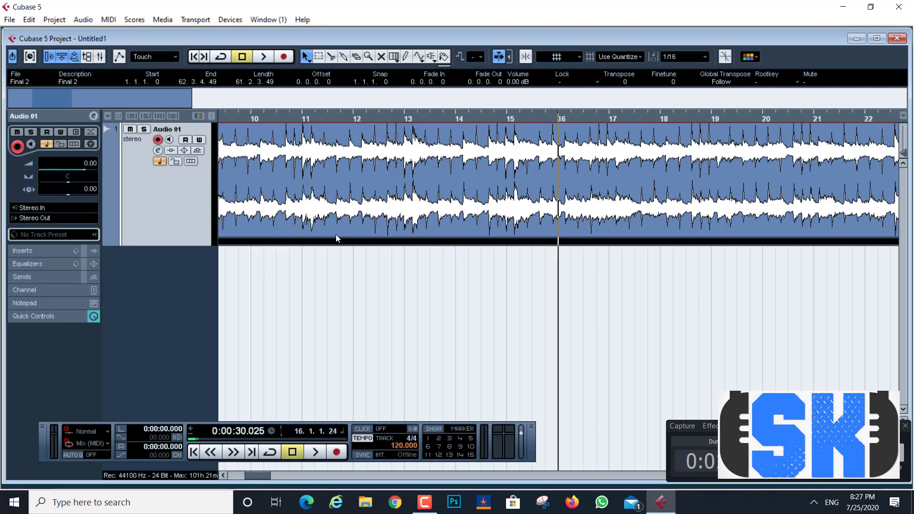
- Zoom out to the whole Final 2 event, and move the project cursor to the song start with a close-up of the first bars
key(g)
key(g)
key(g)
key(g)
key(g)
key(g)
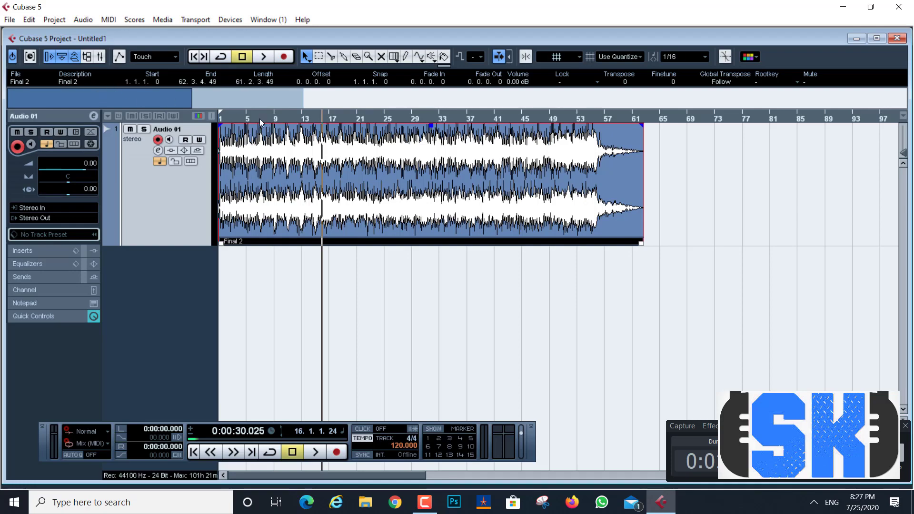
click(243, 118)
drag(209, 128, 180, 193)
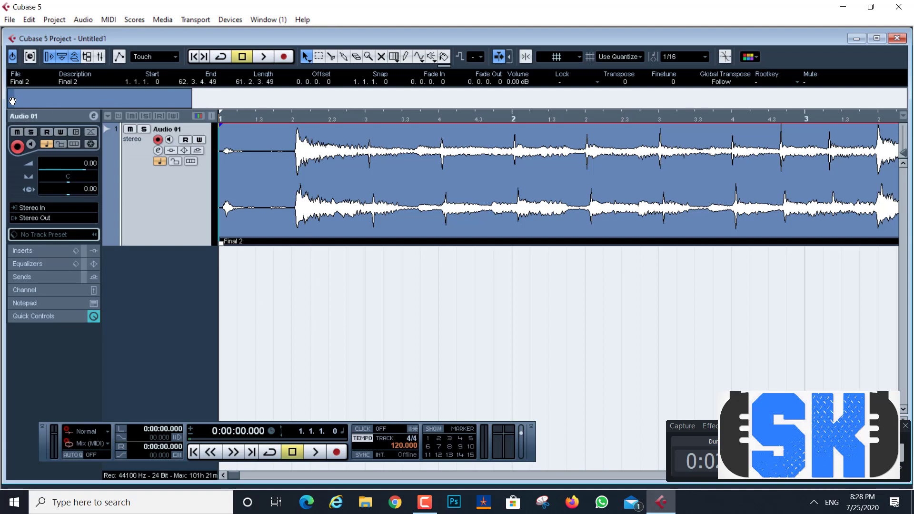
- Widen the visible timeline range from the first few bars until nearly the whole Final 2 event is shown
drag(13, 100, 41, 107)
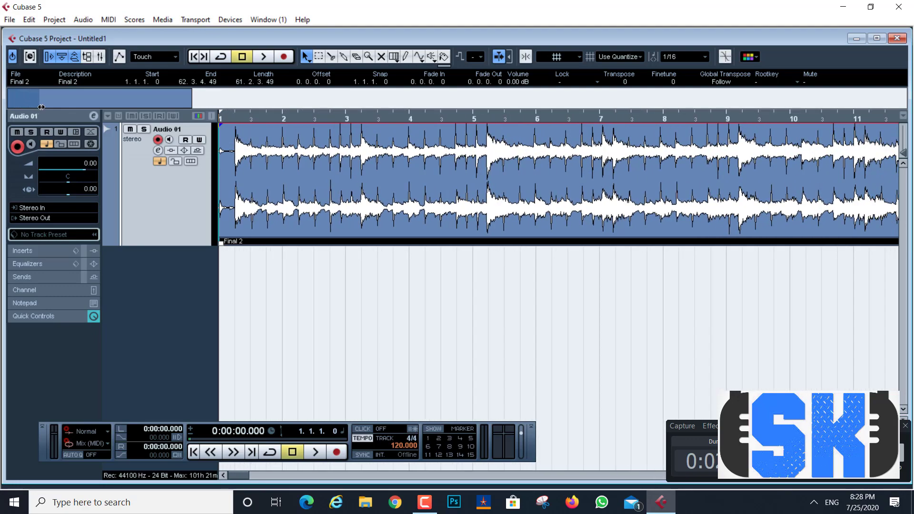
key(g)
key(g)
key(g)
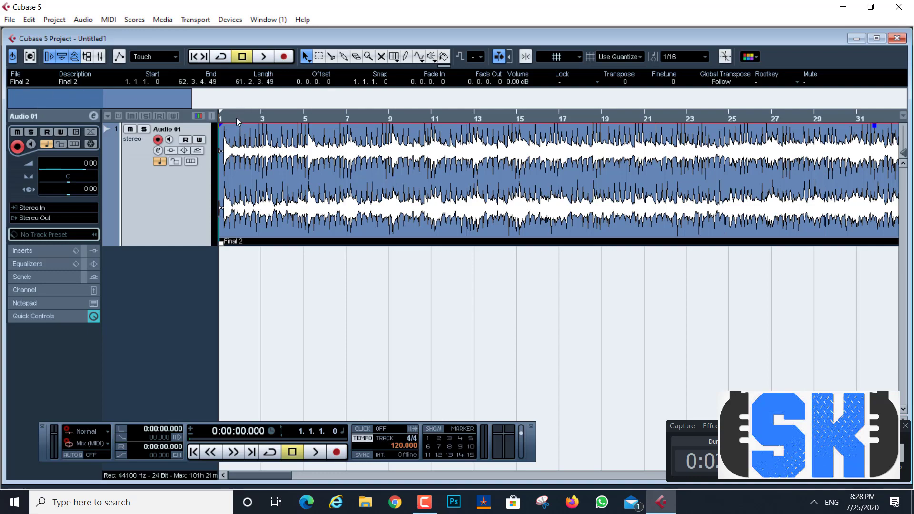
drag(236, 118, 160, 90)
- Reduce the height of the Audio 01 track and leave its event deselected
click(328, 305)
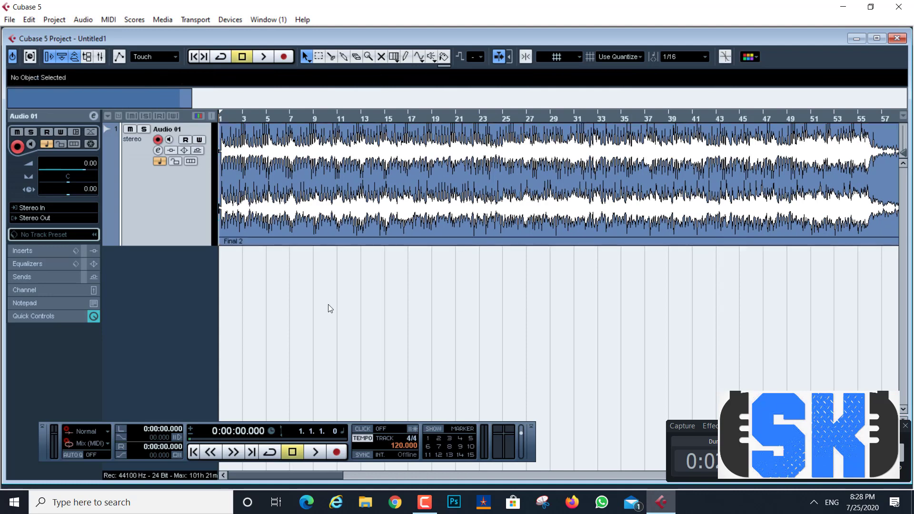
click(311, 177)
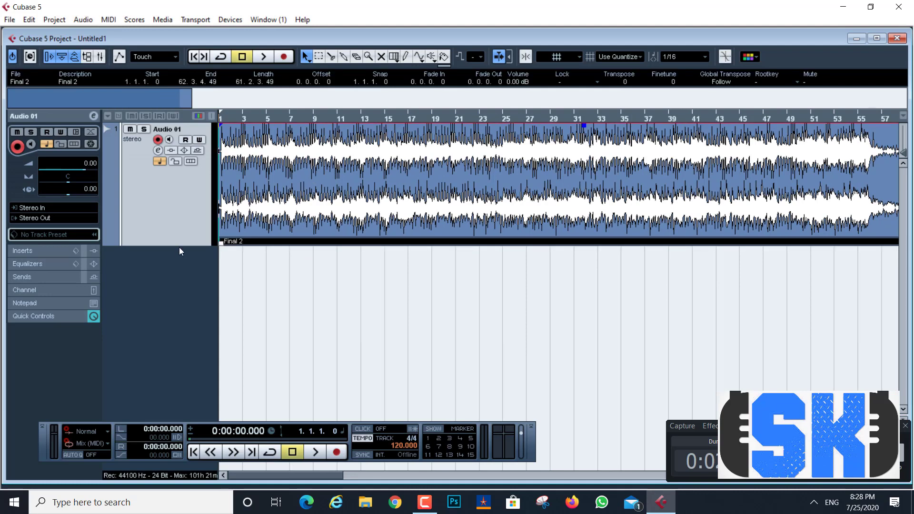
drag(179, 247, 179, 193)
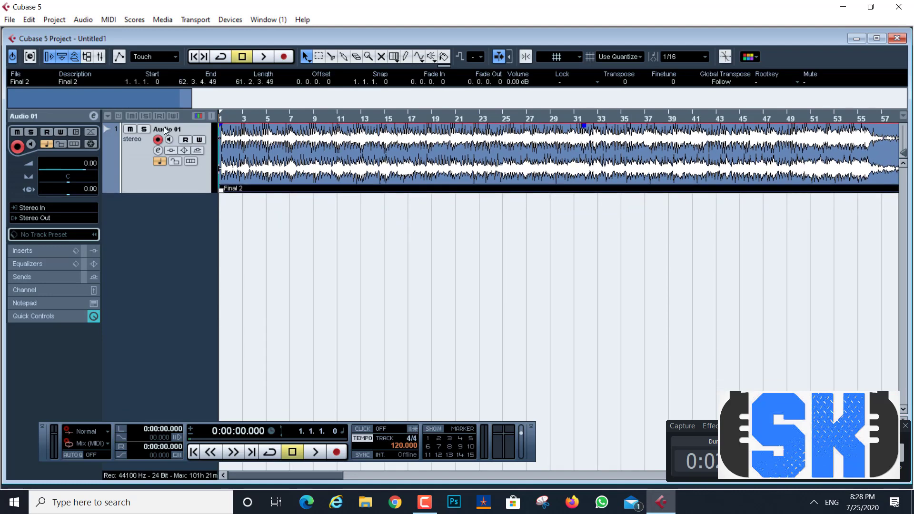
click(387, 265)
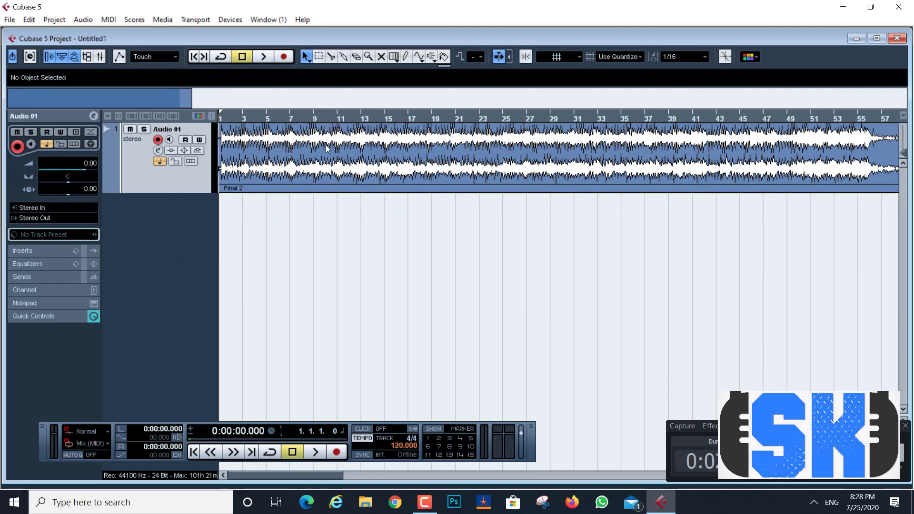
- Select the Final 2 event, view its audio Statistics, and close the report
drag(304, 117, 284, 102)
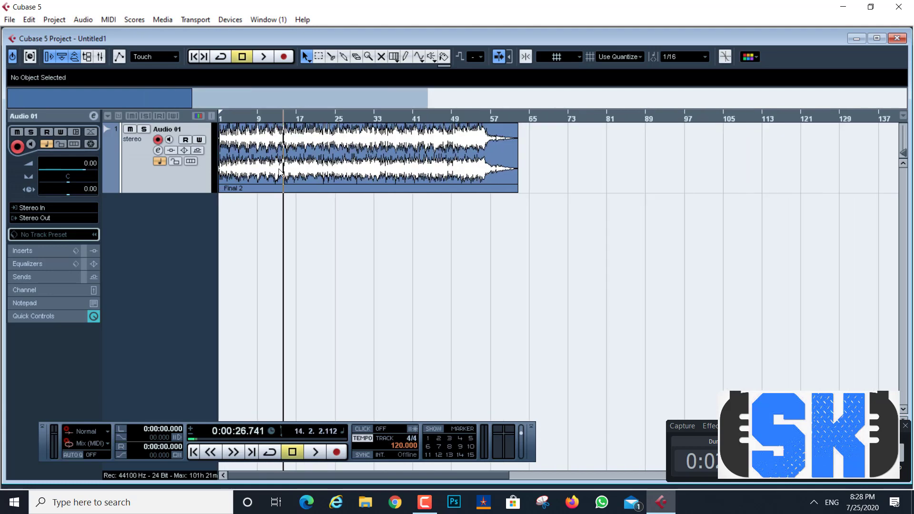
click(269, 165)
click(83, 19)
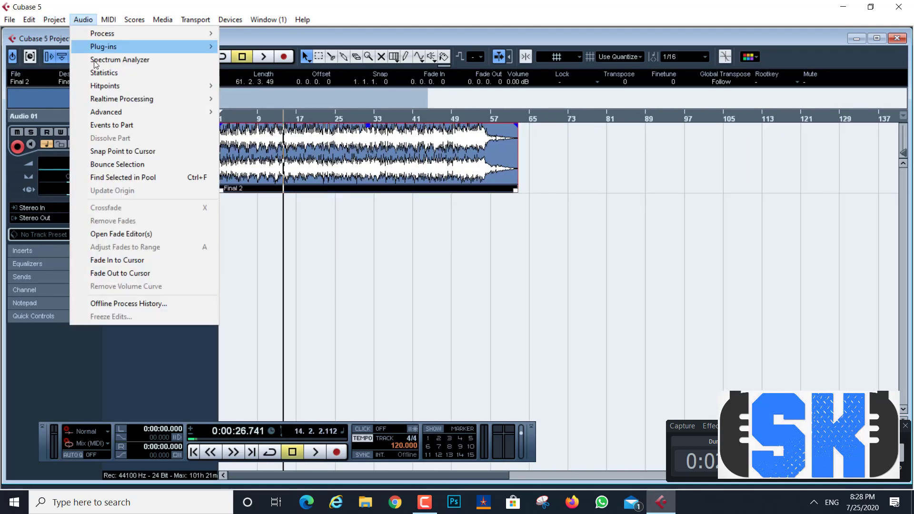
click(143, 73)
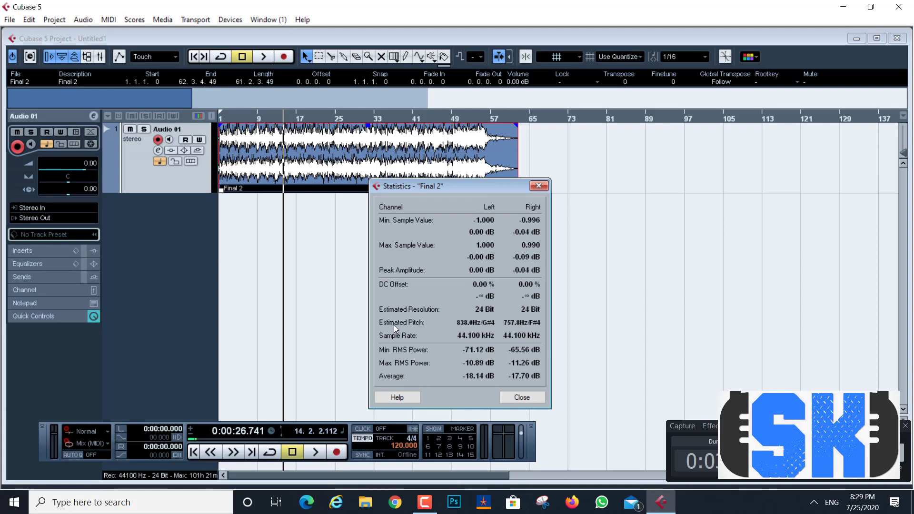
click(521, 398)
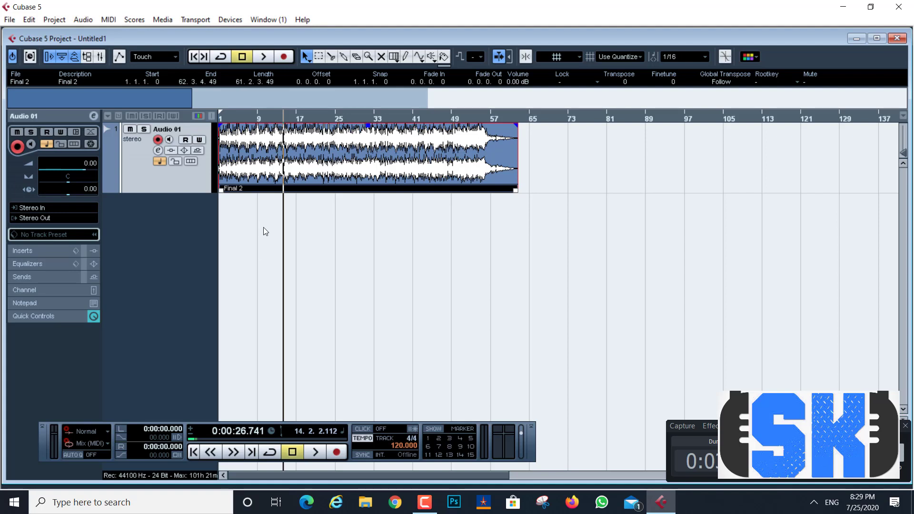
- Set the Transport panel's primary time display to Bars+Beats
click(271, 431)
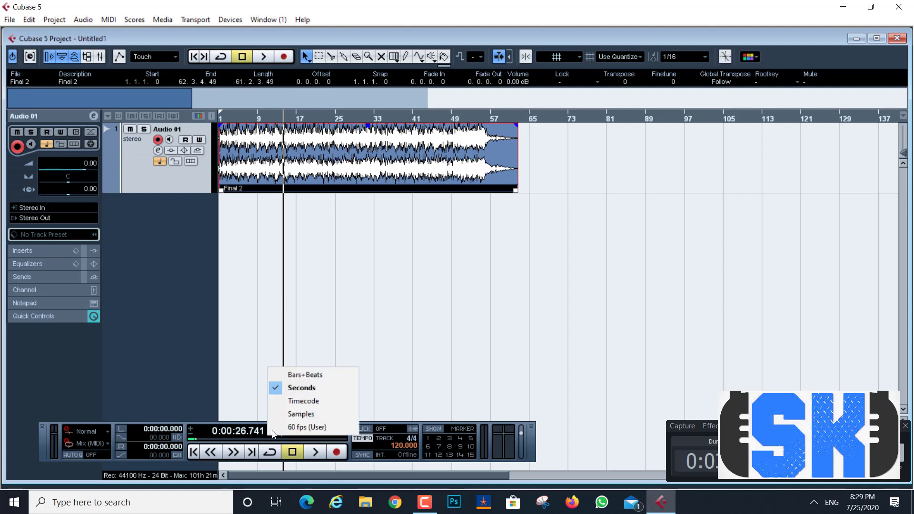
click(295, 376)
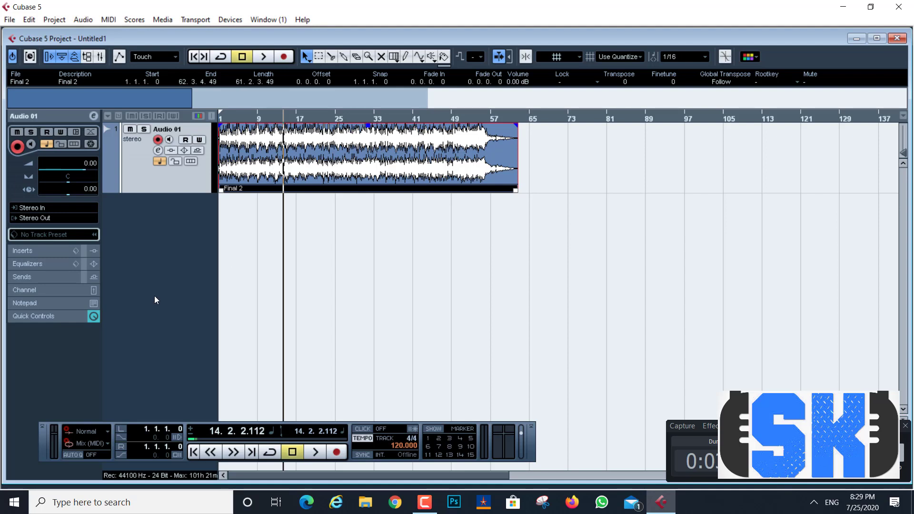
right_click(148, 213)
click(174, 222)
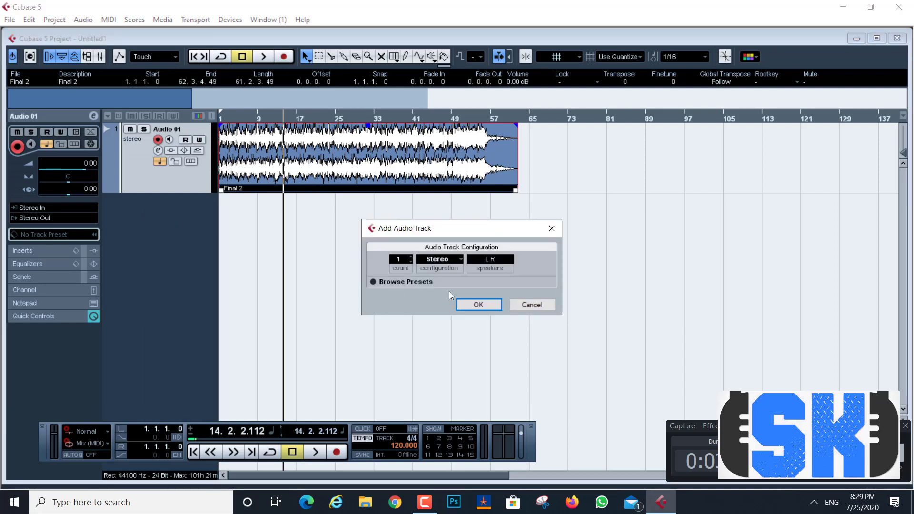
click(478, 309)
right_click(153, 239)
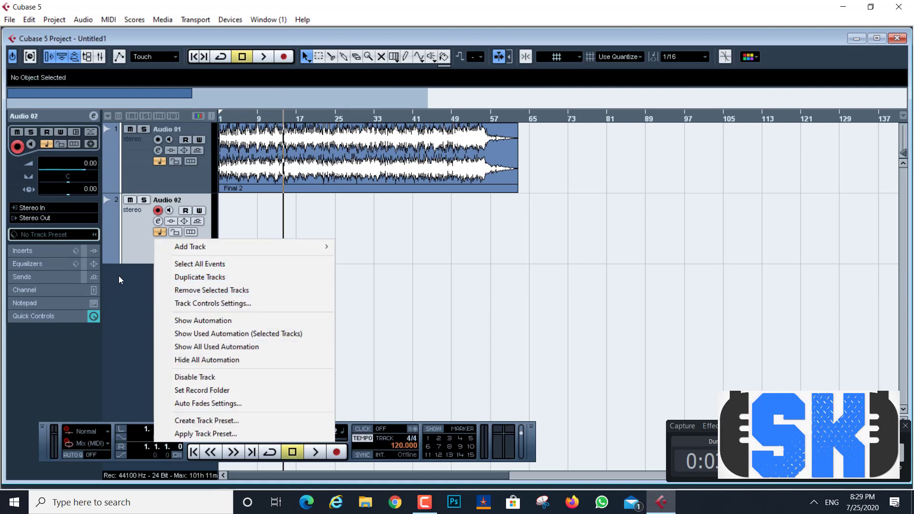
right_click(134, 247)
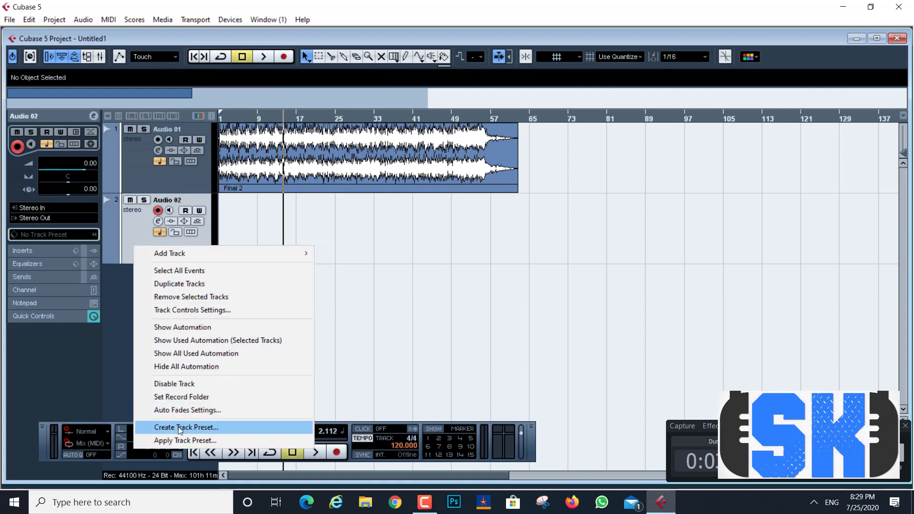
click(183, 297)
- Add one mono audio track below Audio 01 and return the project cursor to the start of the song
right_click(146, 225)
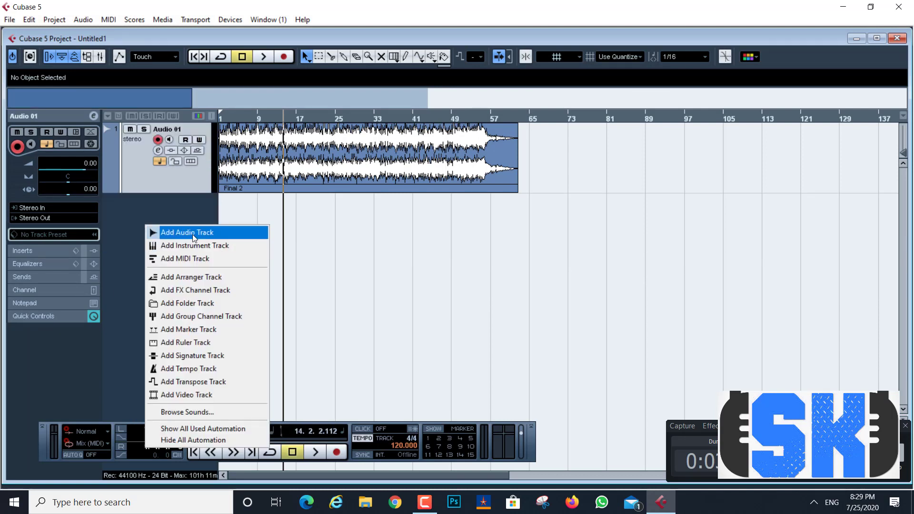
click(205, 230)
click(440, 259)
click(438, 325)
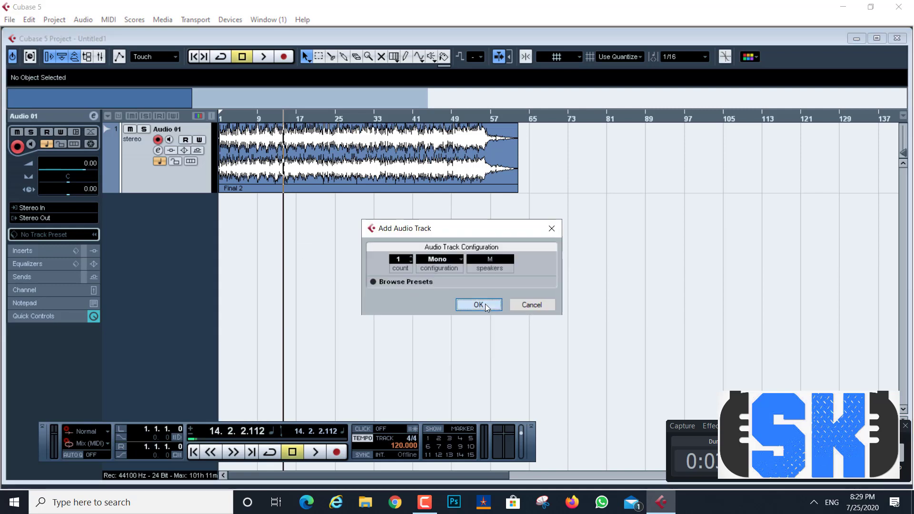
click(478, 305)
drag(284, 119, 206, 119)
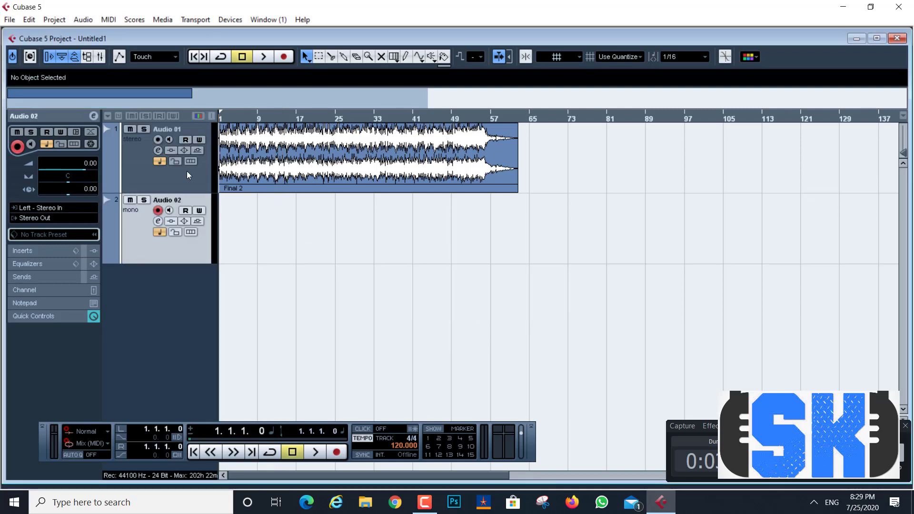
- Rename the new mono track V1
double_click(168, 201)
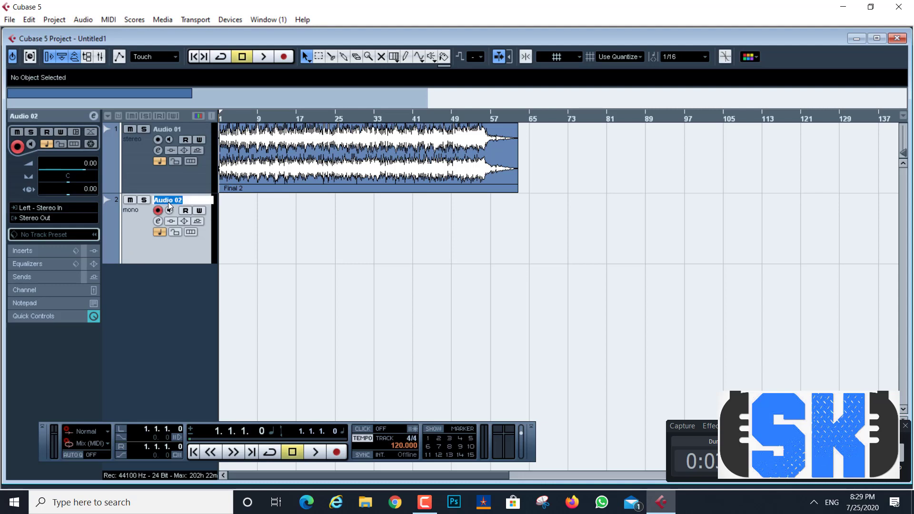
text(V1)
key(Return)
- Add two more mono audio tracks below V1
right_click(159, 287)
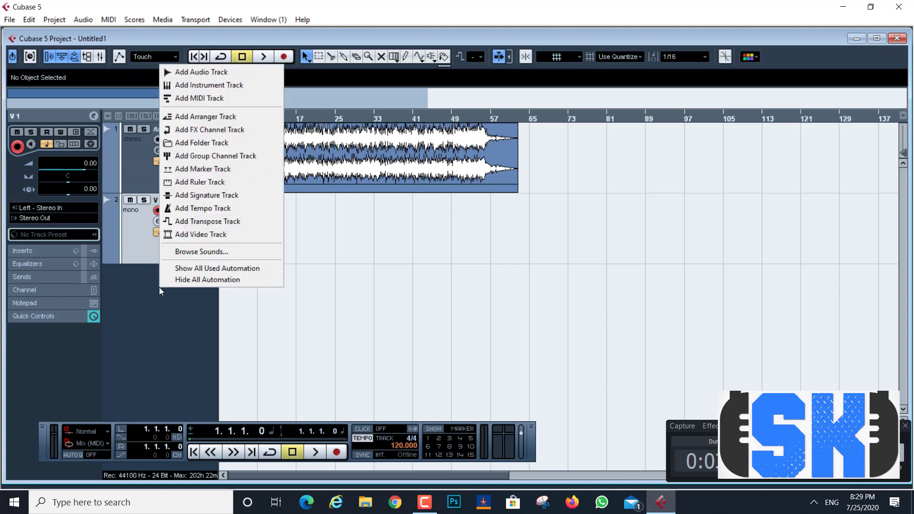
click(205, 72)
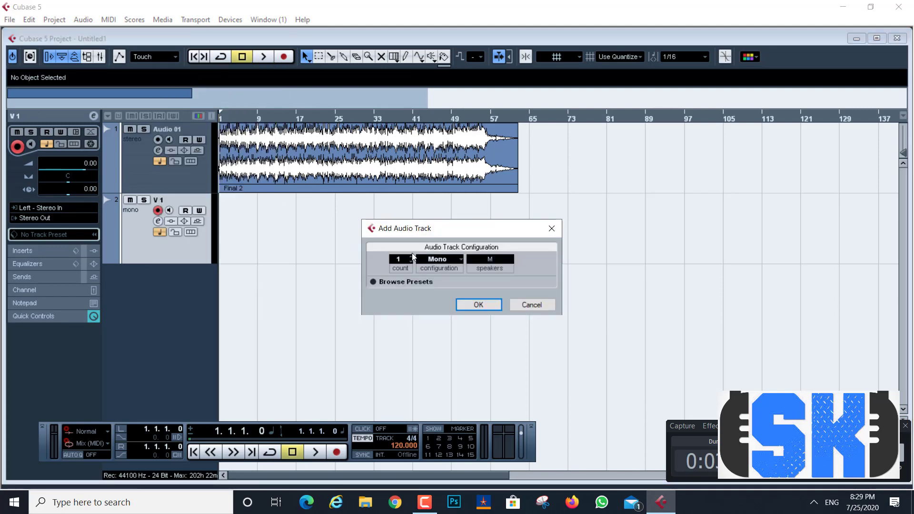
click(476, 304)
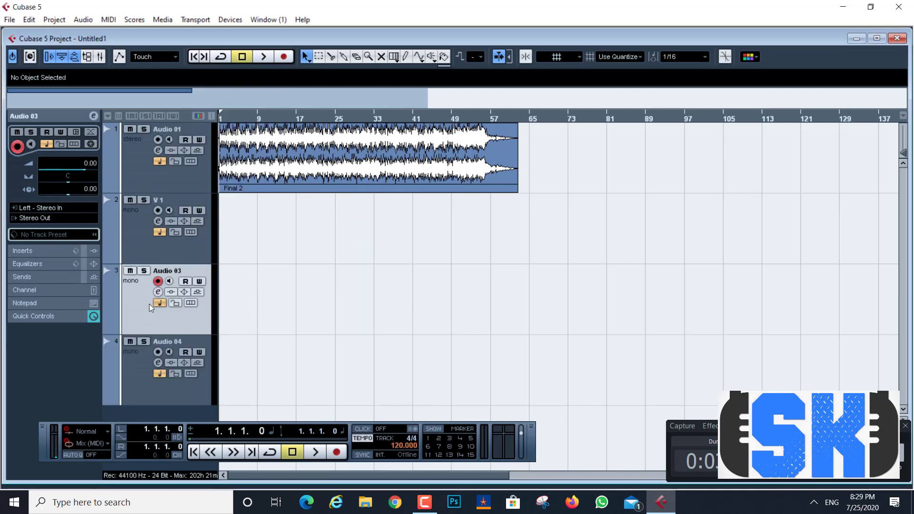
- Rename the two remaining new mono tracks below V1 as V2 and V3
double_click(166, 271)
text(V2)
key(Return)
double_click(169, 341)
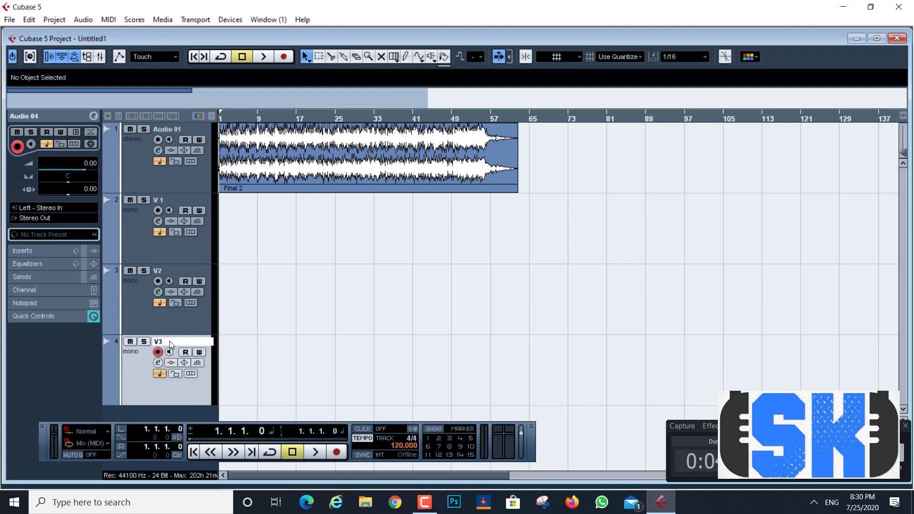
key(Return)
- Switch tracks V1, V2, V3 and Audio 01 from musical to linear timebase
click(142, 245)
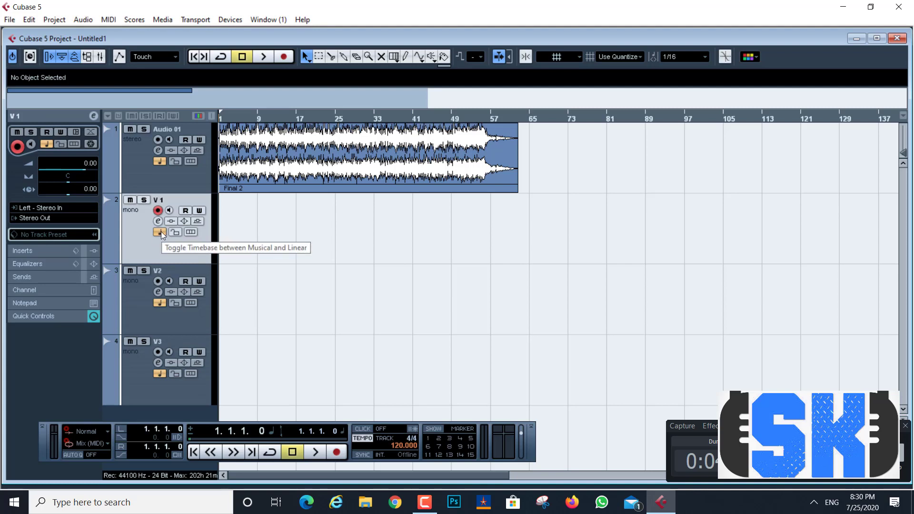
click(160, 232)
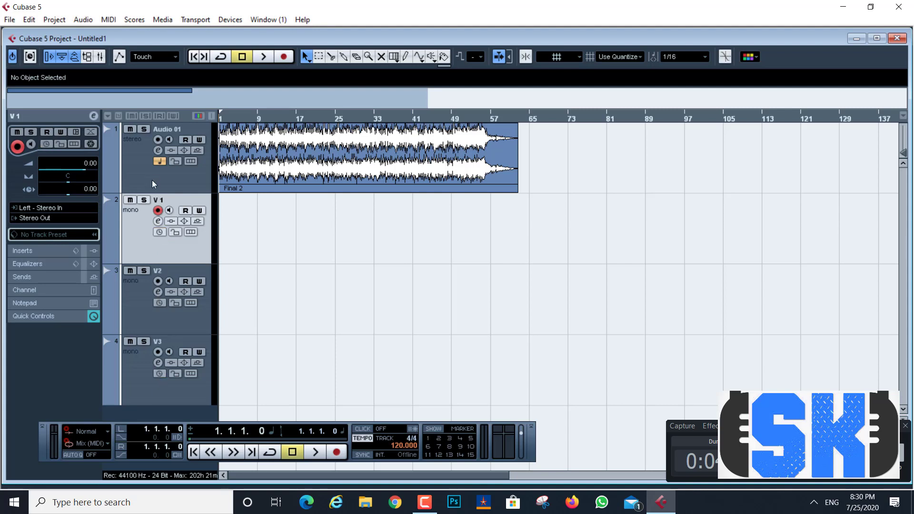
click(159, 161)
- Move the Final 2 event from Audio 01 onto track V1 and lower its volume to about -6.73 dB
drag(288, 160, 291, 233)
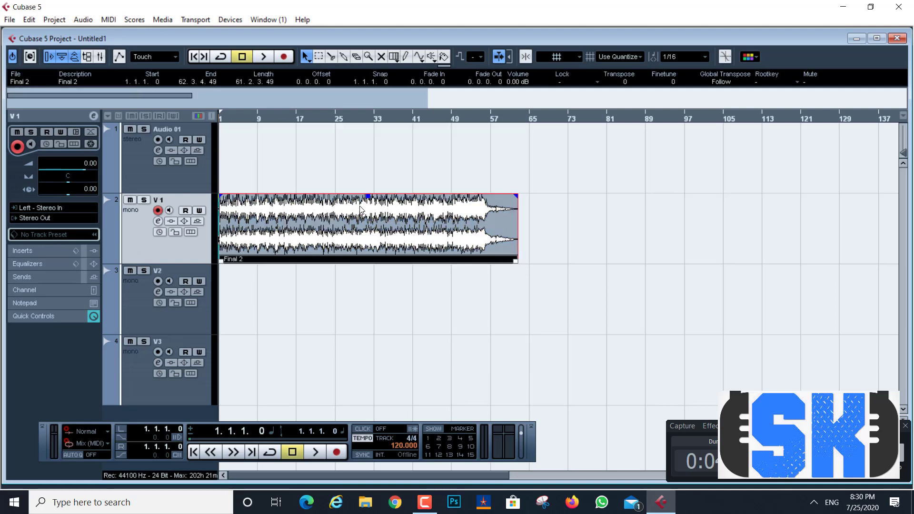
drag(368, 196, 367, 227)
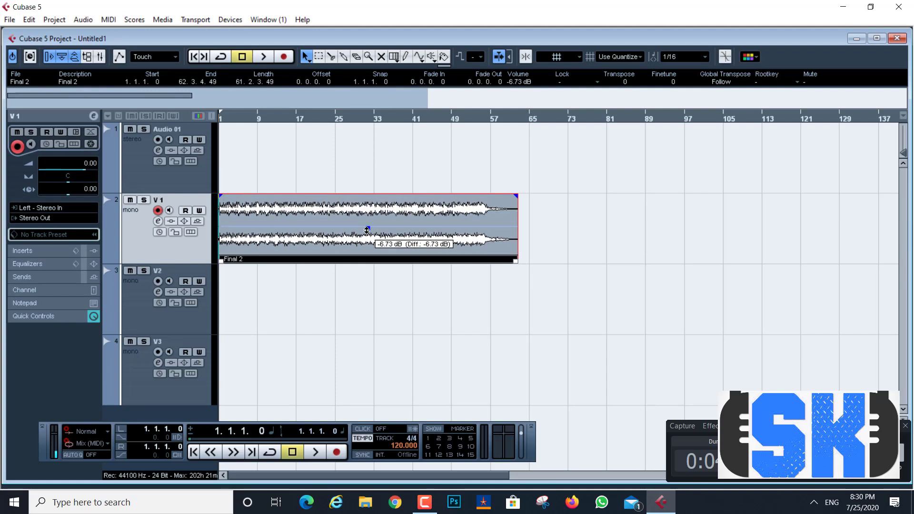
click(353, 310)
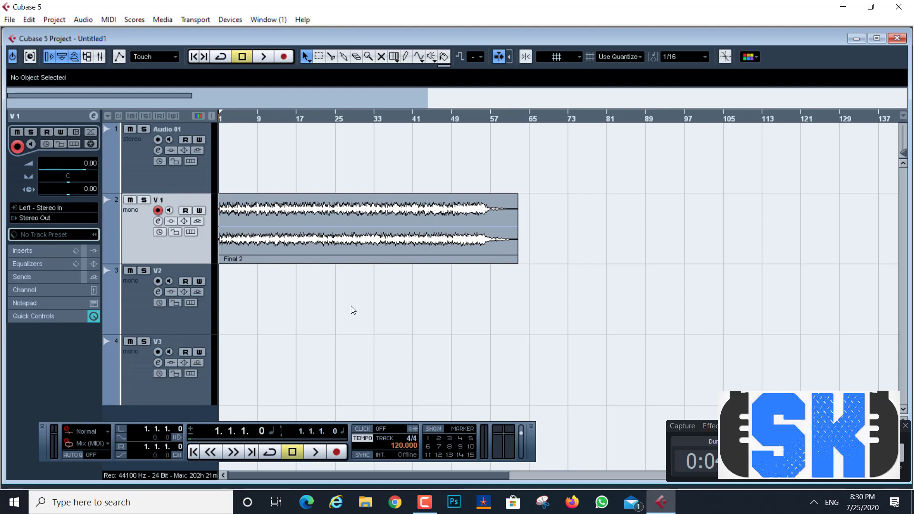
- Copy the Final 2 event from V1, paste it onto track V2 and set the copy's volume to about -2.79 dB
click(265, 247)
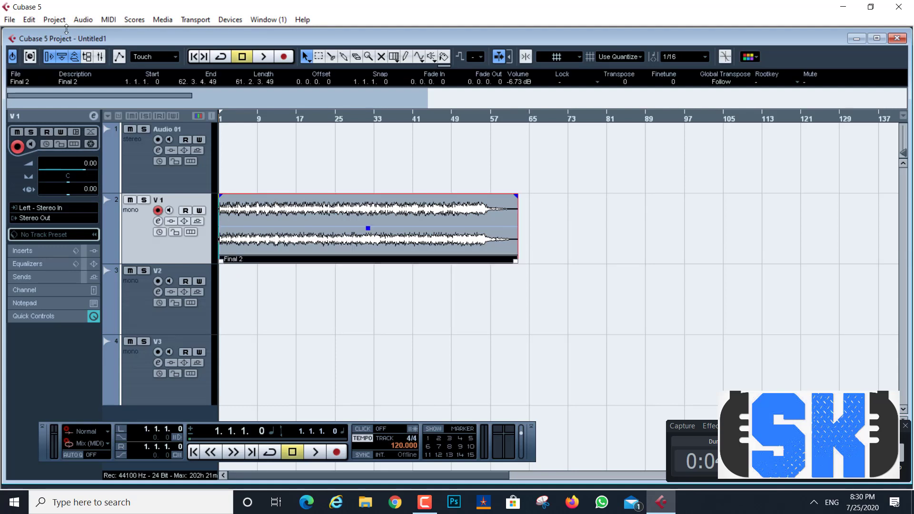
click(29, 19)
click(70, 90)
click(235, 302)
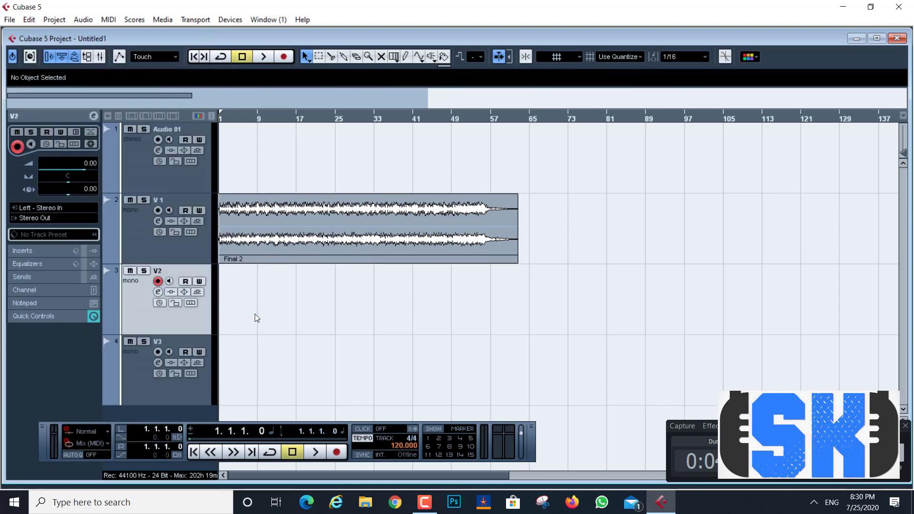
click(29, 20)
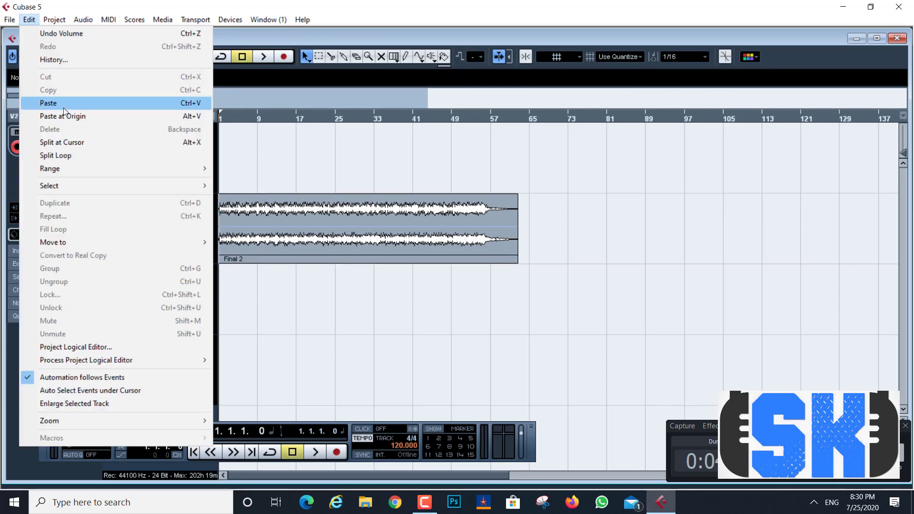
click(52, 102)
drag(368, 299, 368, 283)
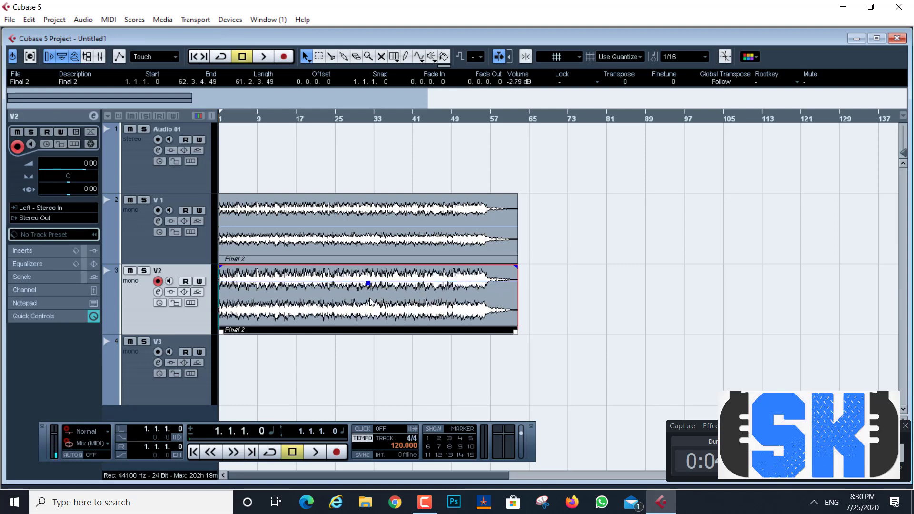
- Paste the Final 2 event onto track V3 at the song start and set its volume to 0 dB
click(142, 387)
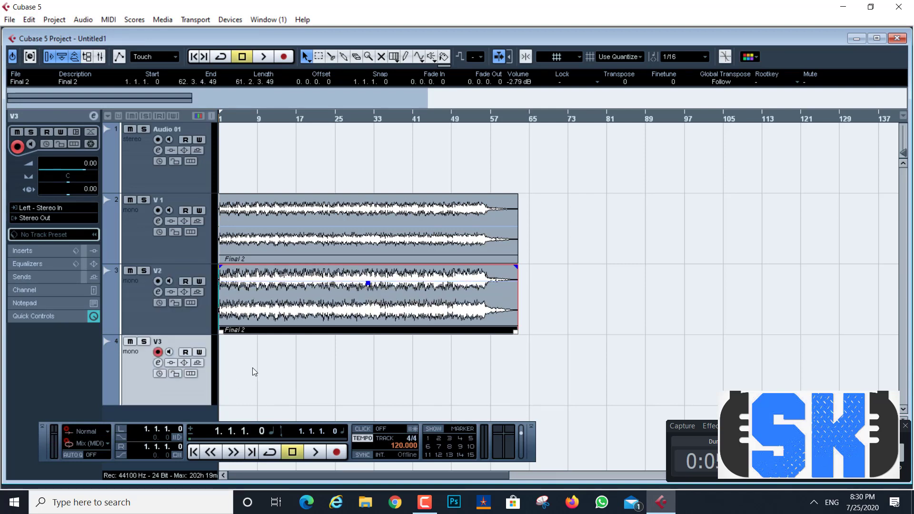
click(29, 20)
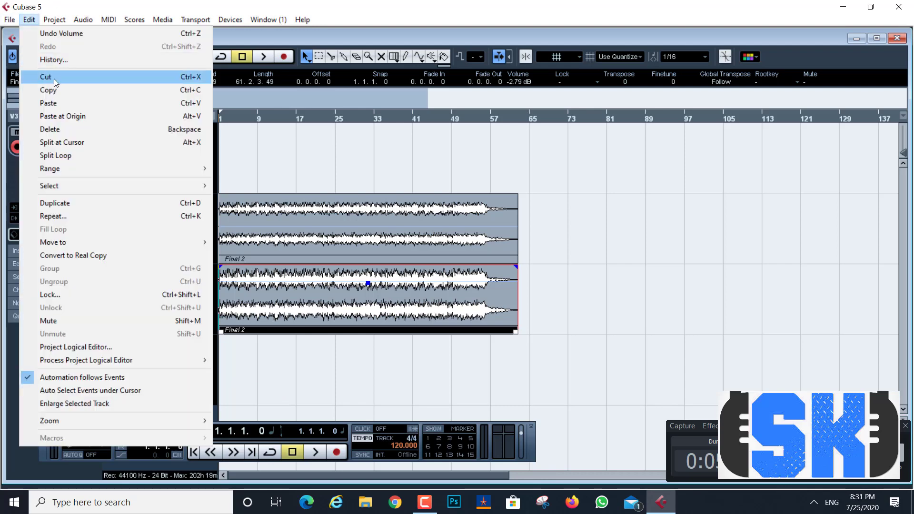
click(59, 103)
drag(367, 369, 368, 340)
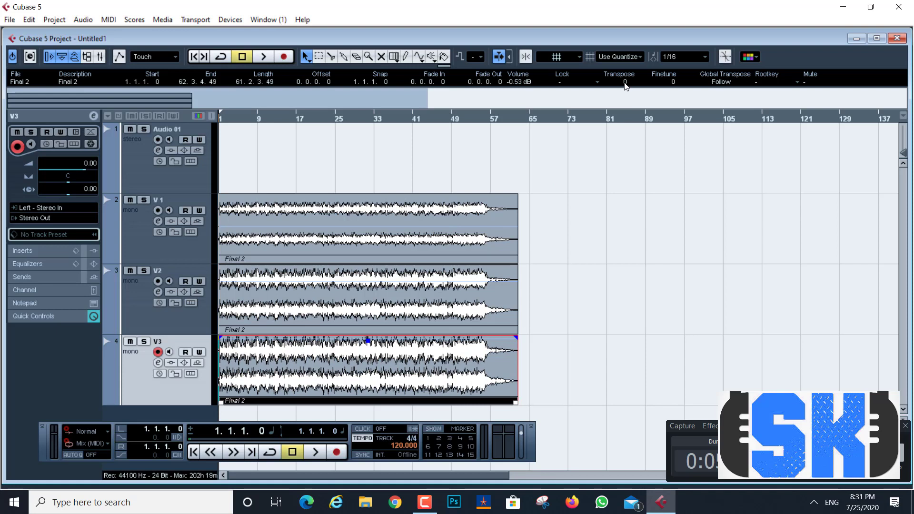
click(516, 82)
text(0)
key(Return)
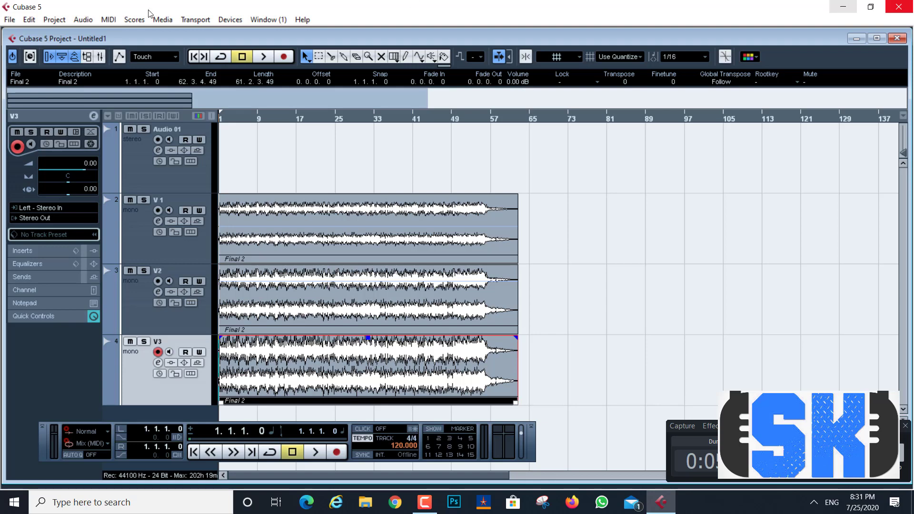
- Examine the audio statistics of the Final 2 event on V3, including peak amplitude and RMS power
click(54, 20)
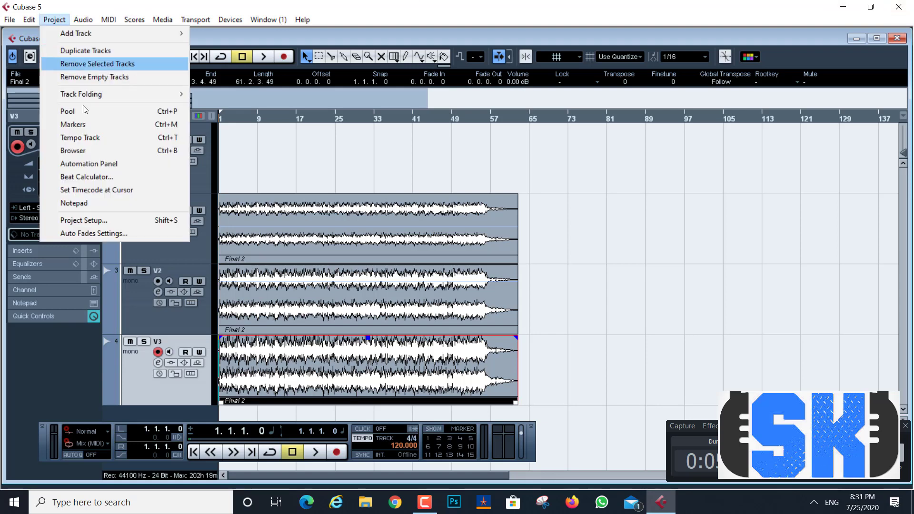
mouse_move(83, 20)
click(103, 72)
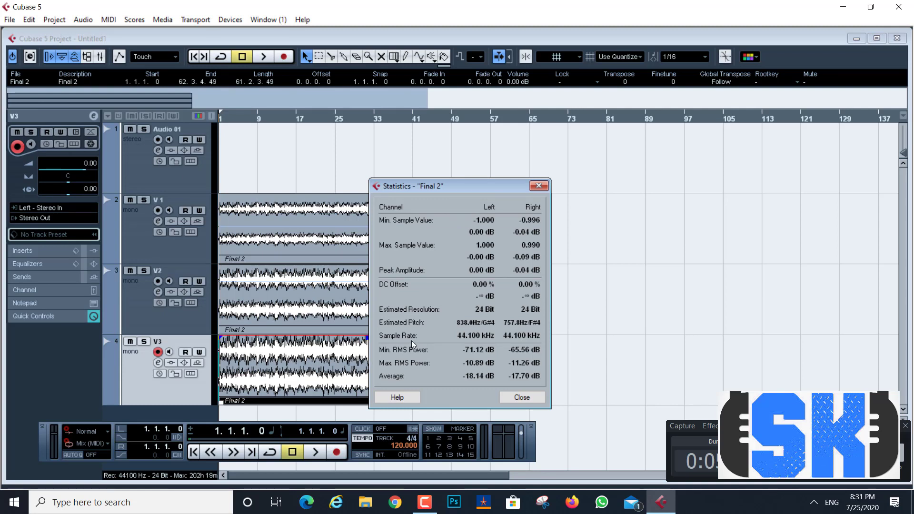
click(521, 397)
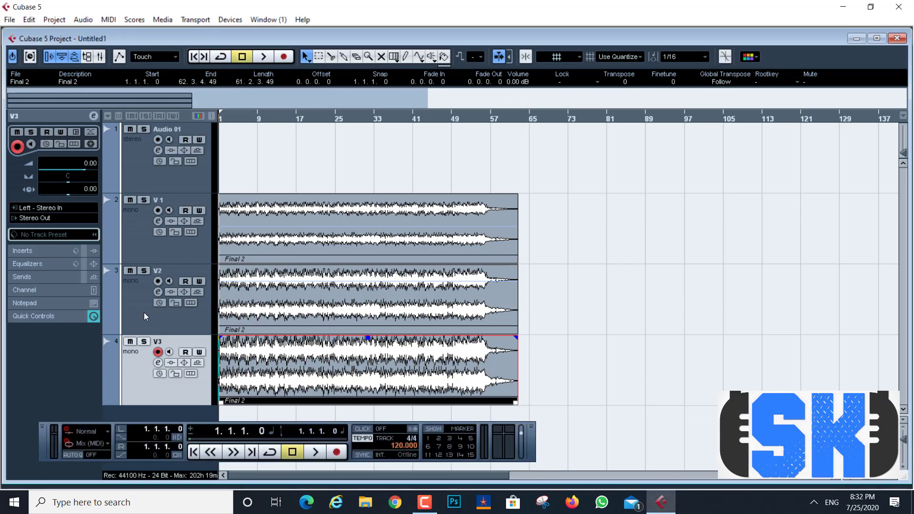
click(134, 313)
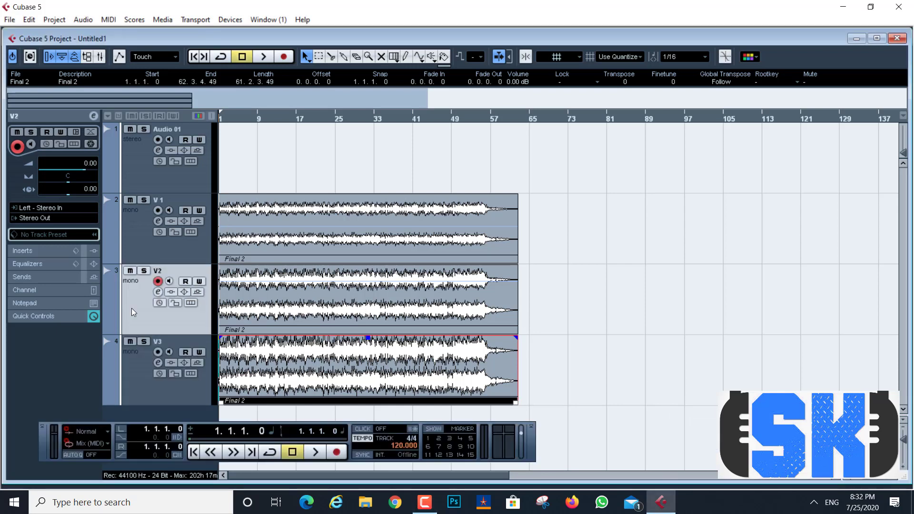
click(425, 508)
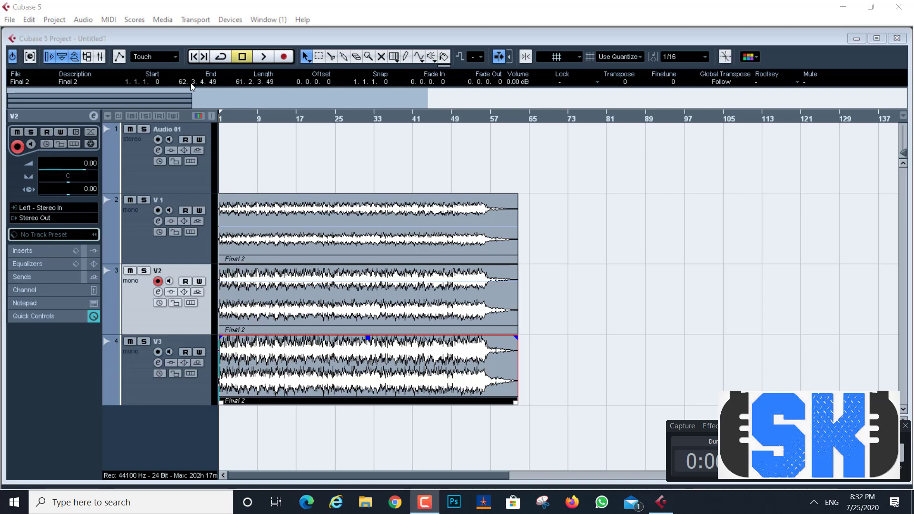
key(F2)
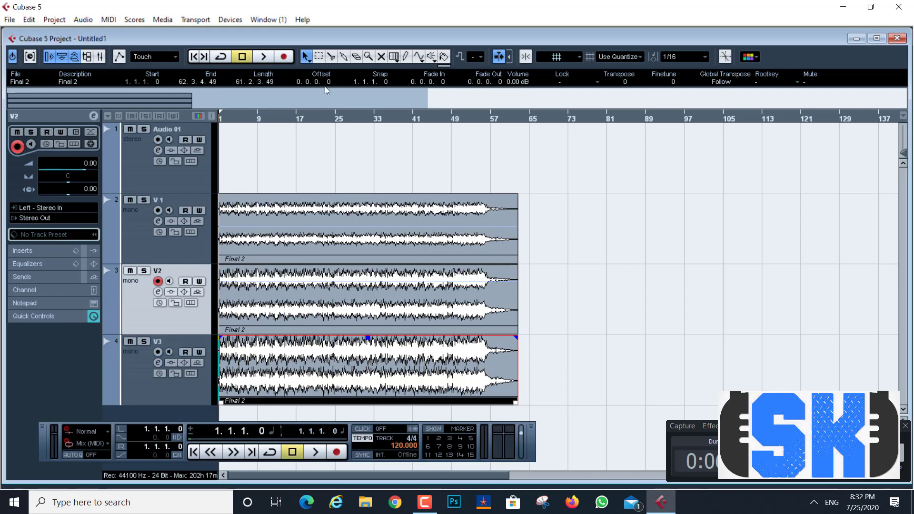
- Cycle through the editing tools in order from Range Selection to the Play tool
key(2)
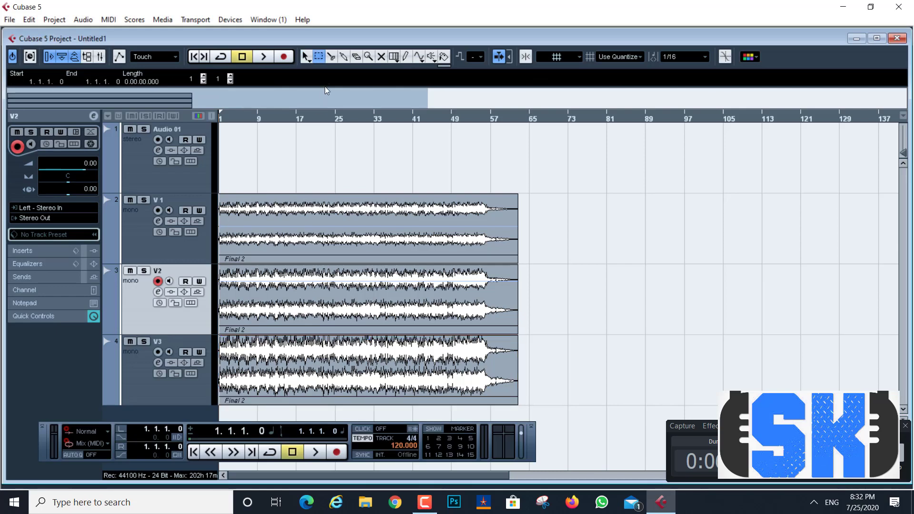
key(3)
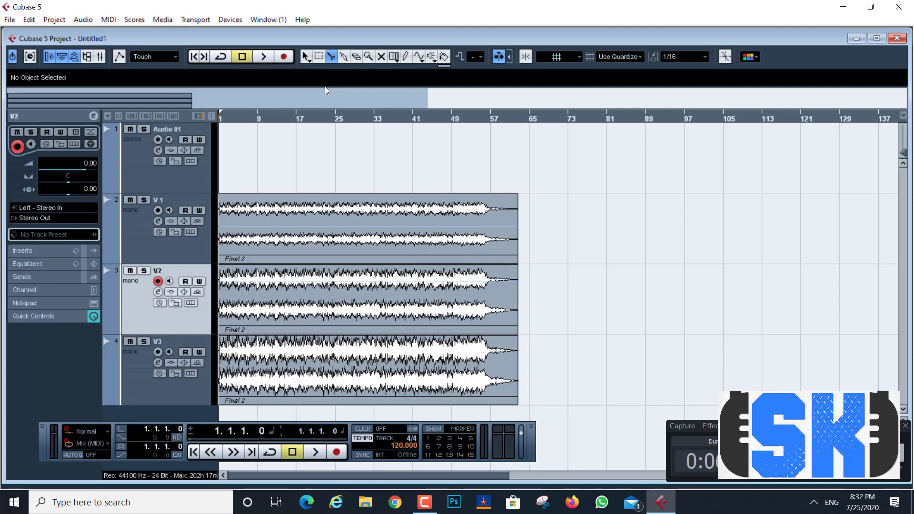
key(4)
key(5)
key(6)
key(7)
key(8)
key(9)
- Select track V2 and place the project cursor at about bar 13
click(134, 245)
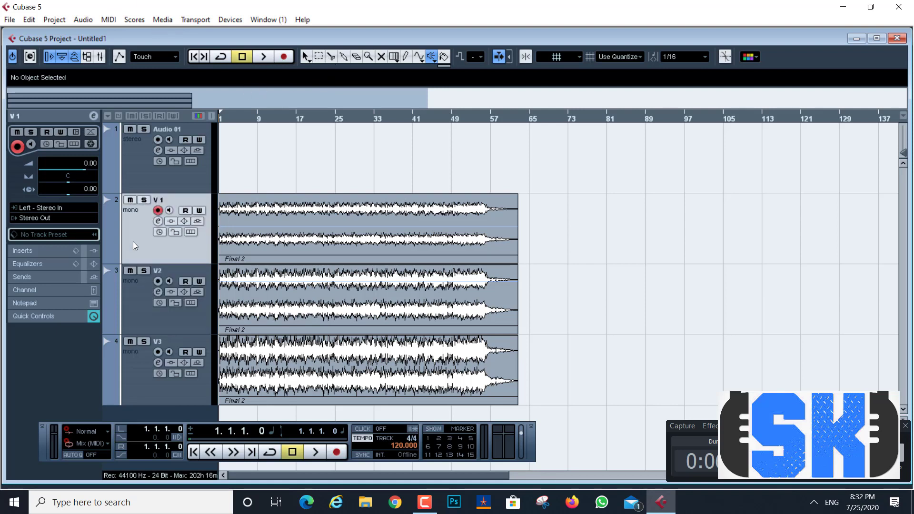
click(131, 322)
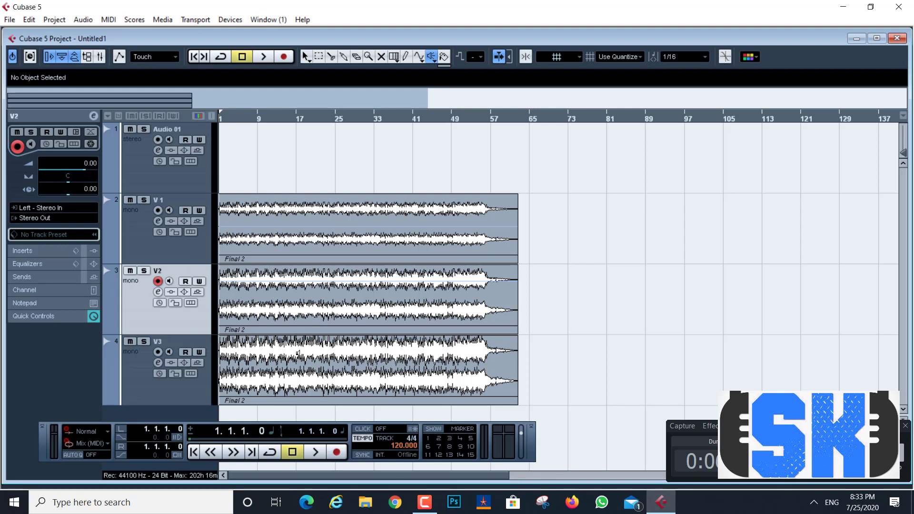
click(317, 308)
click(277, 384)
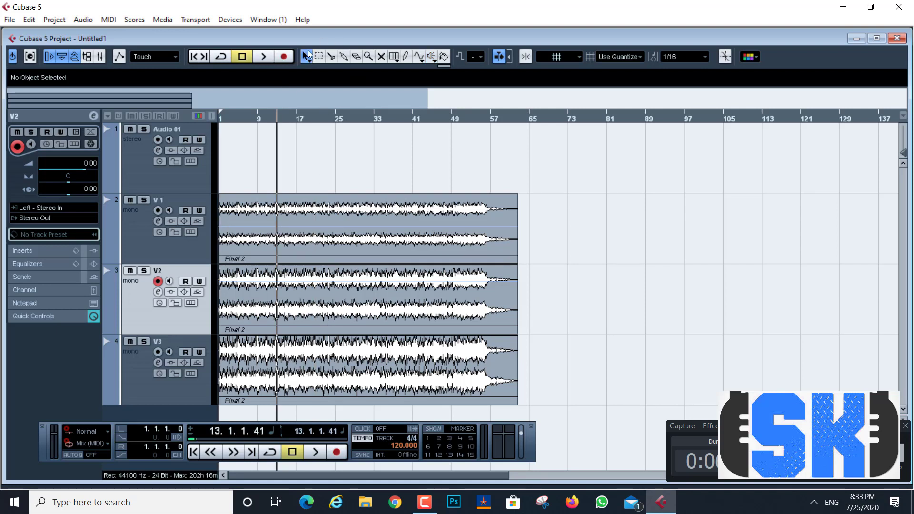
- Mark a range from about bar 15 to bar 18 on V3, V2 and V1 in turn, and clear the selection
click(319, 56)
drag(291, 376, 304, 376)
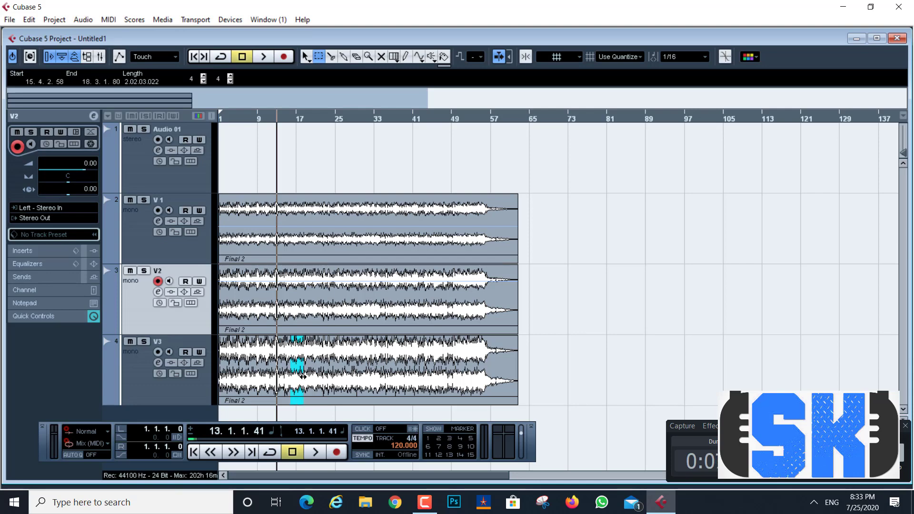
key(h)
key(h)
key(h)
key(h)
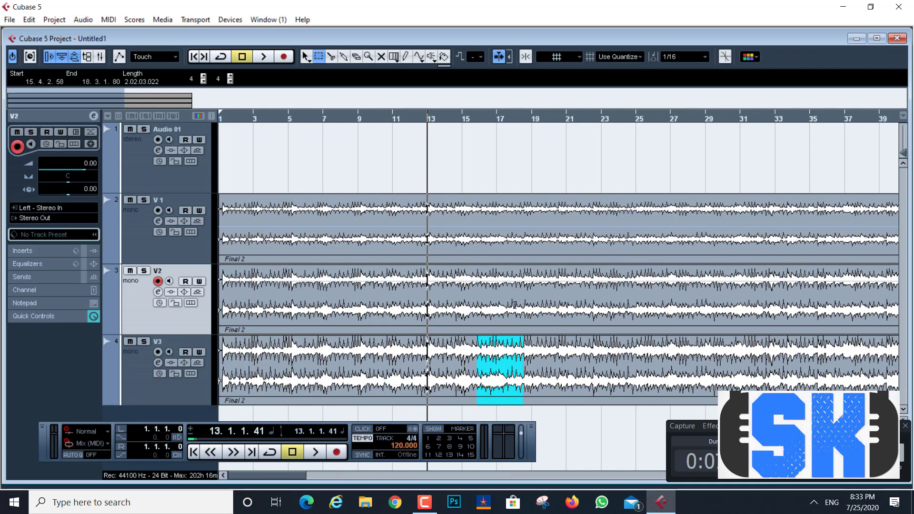
drag(477, 304, 528, 307)
drag(470, 227, 523, 235)
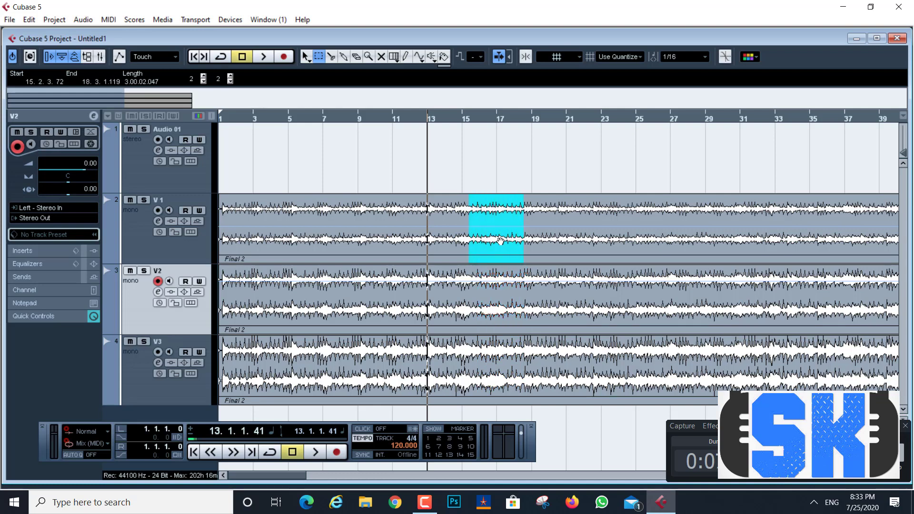
click(493, 149)
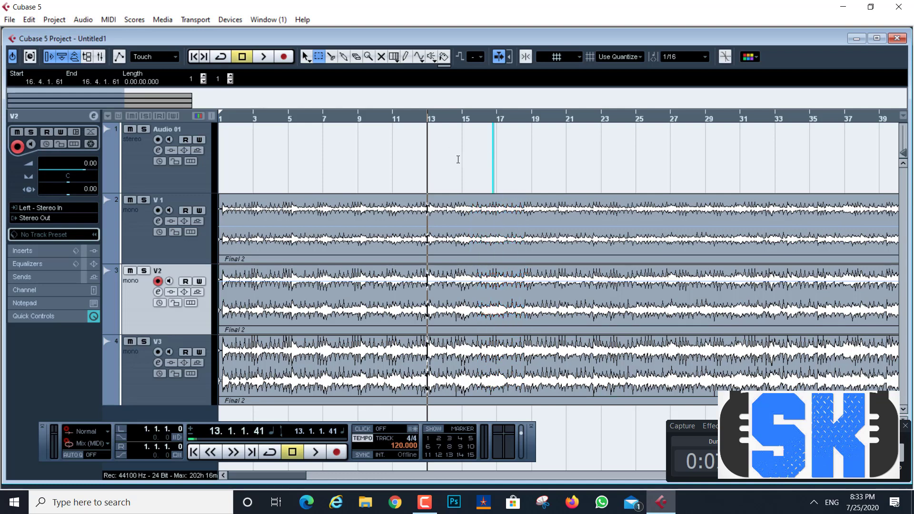
- Split the Final 2 event on V1 at about bars 15 and 17 and move the middle piece onto track V3
click(331, 56)
click(471, 235)
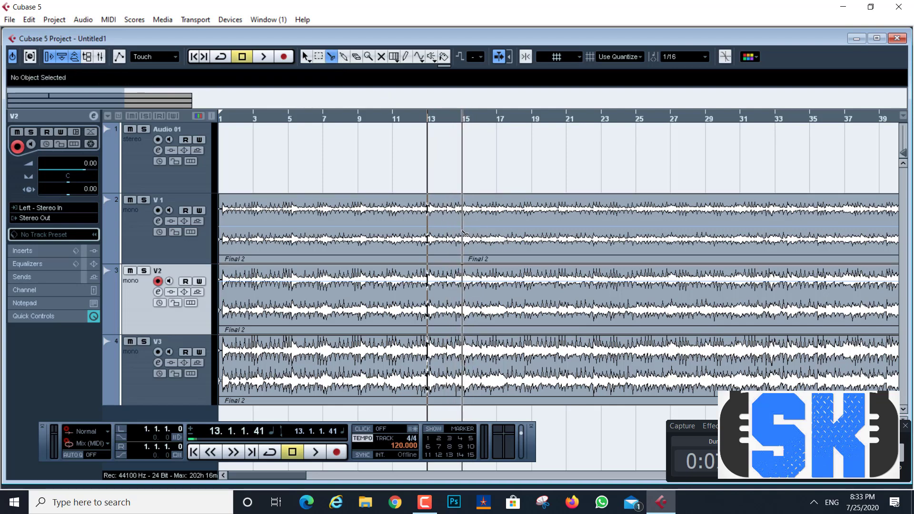
click(500, 238)
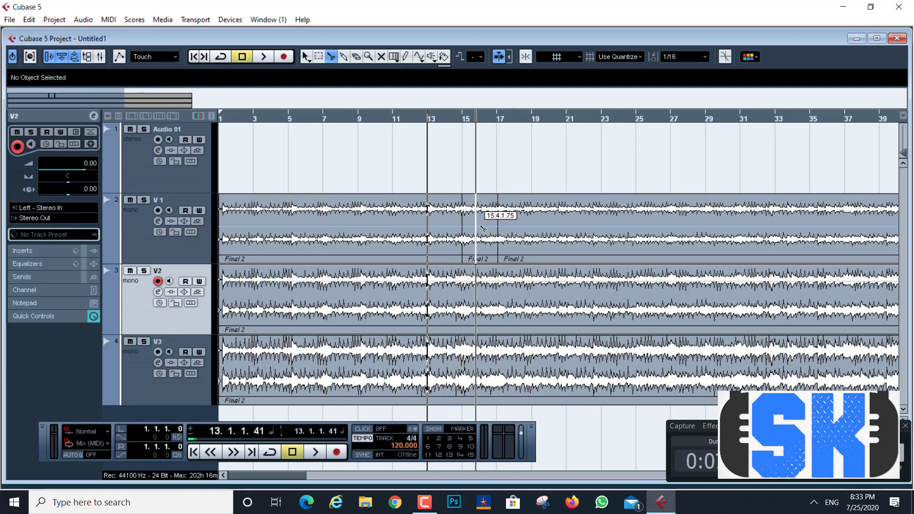
click(305, 57)
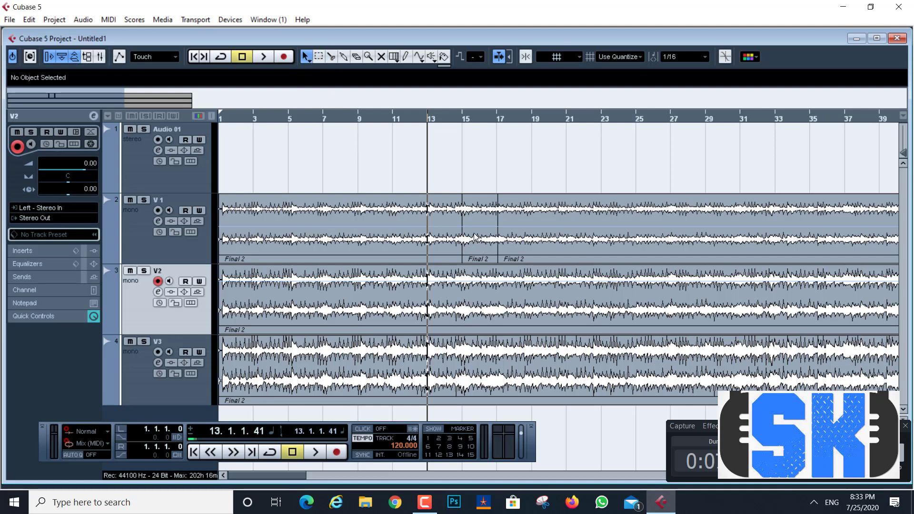
drag(476, 236, 477, 374)
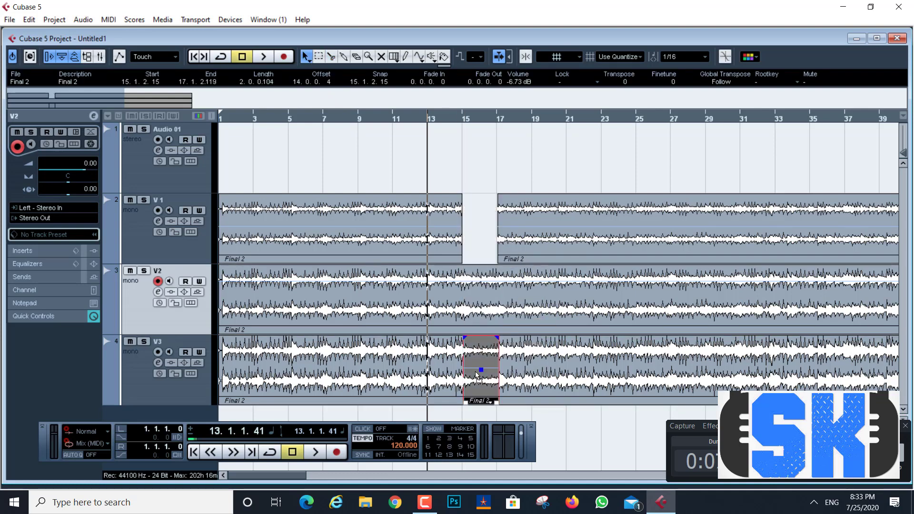
- Undo the move of the cut piece and the splits in the V1 event
key(ctrl+z)
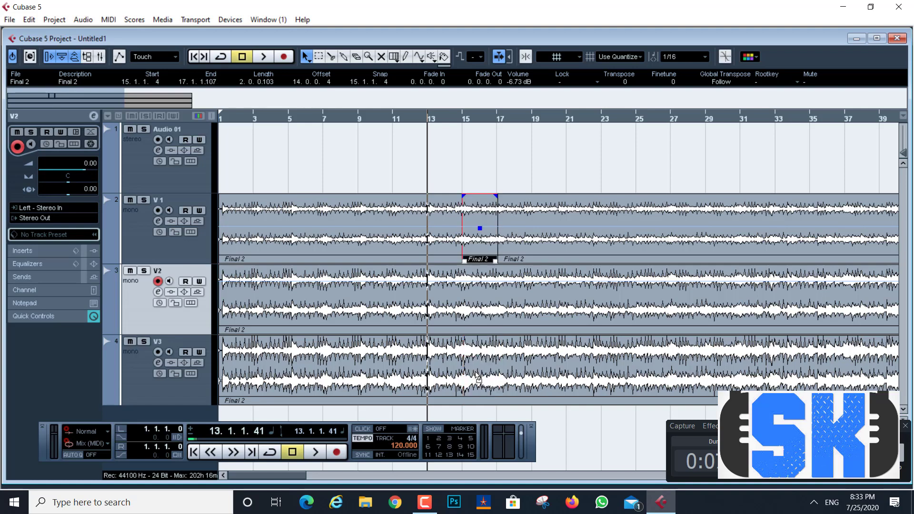
key(ctrl+z)
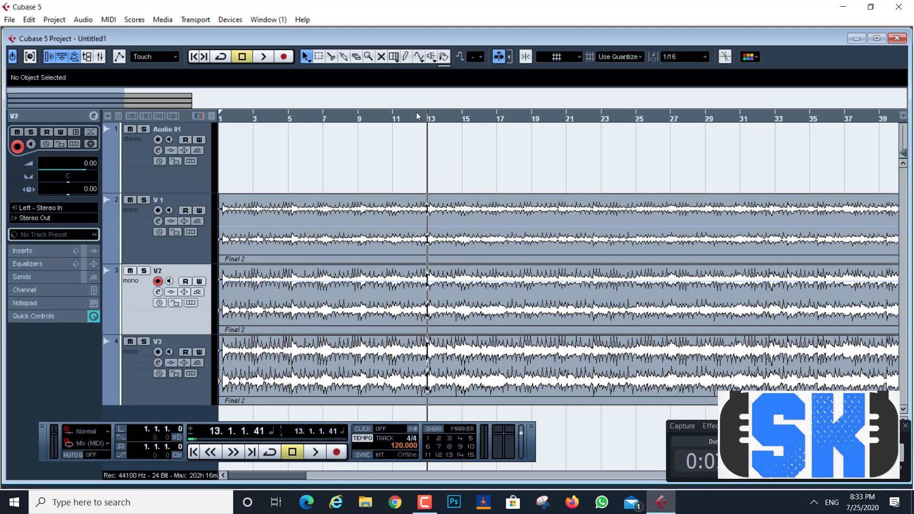
- Copy the V1 range from about bar 13 to bar 15 onto track V3 at about bar 14
click(318, 56)
drag(437, 229, 473, 233)
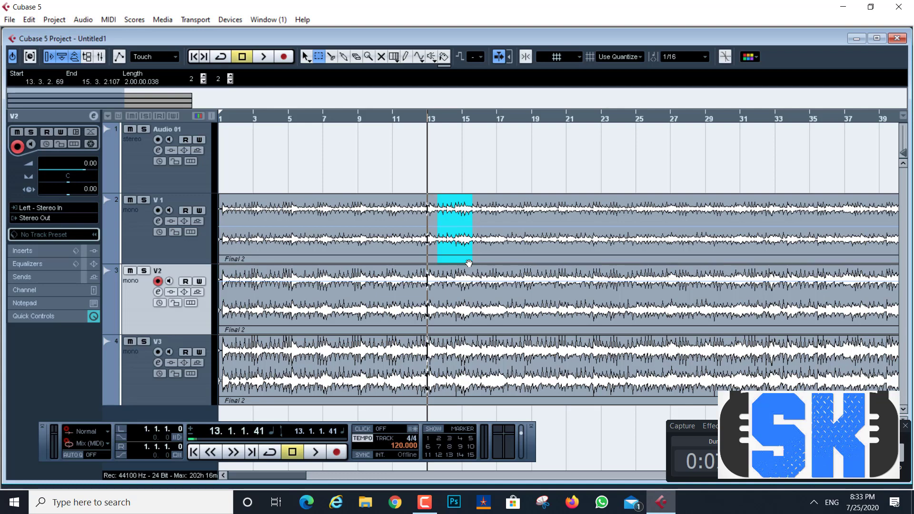
click(152, 385)
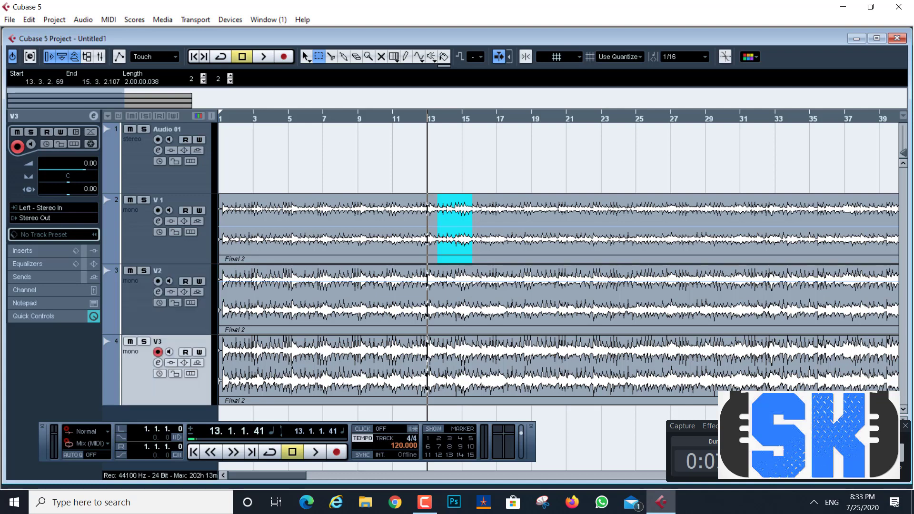
click(445, 376)
drag(445, 379, 479, 378)
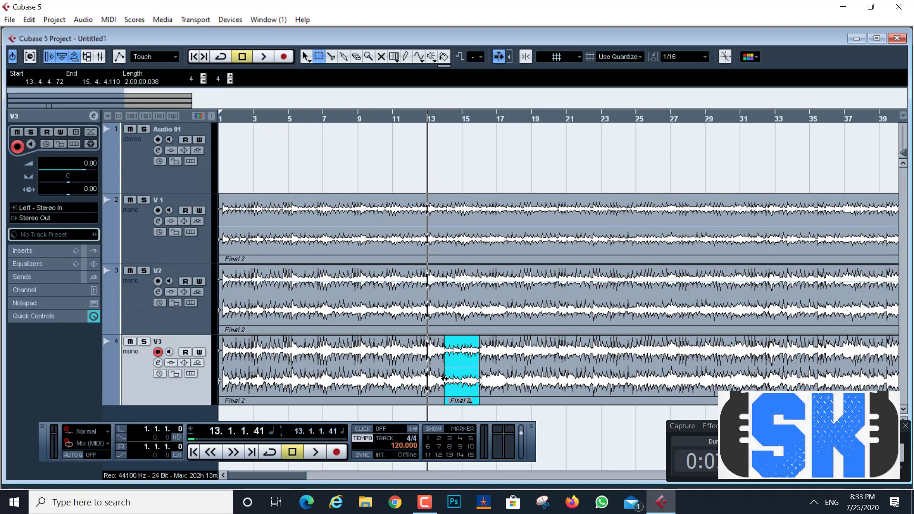
- Switch between the Object Selection, Range Selection and Split tools, and undo the copied piece on V3
key(1)
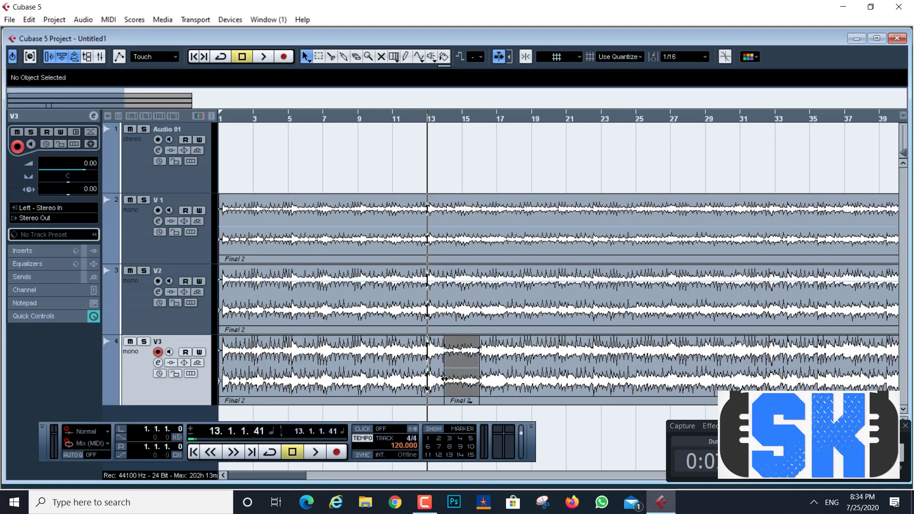
key(2)
key(3)
key(1)
key(2)
key(3)
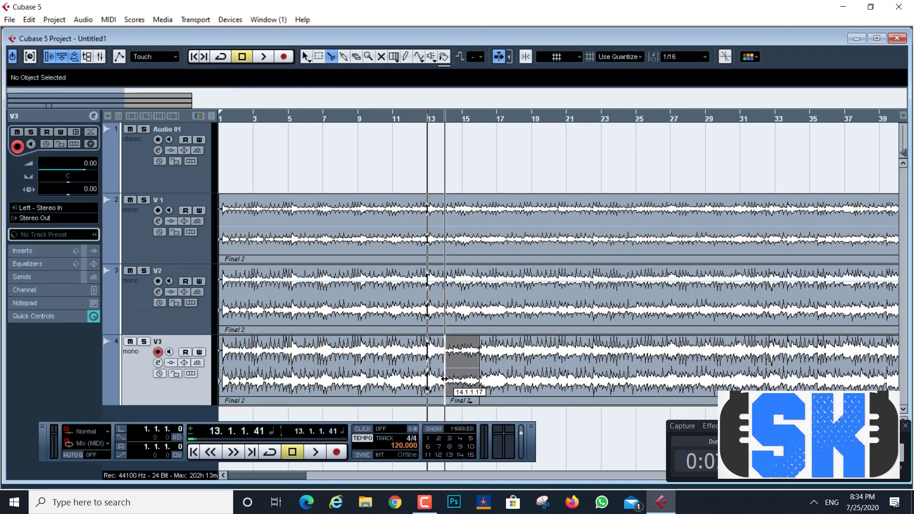
key(ctrl+z)
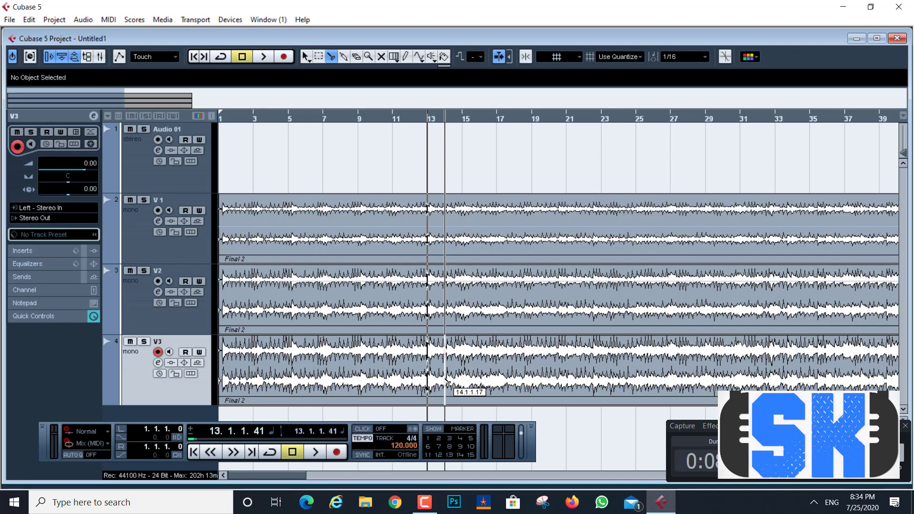
- Select the Audio 01 track, return the project cursor to bar 1, and activate the Object Selection tool
key(g)
key(g)
key(g)
key(g)
key(g)
key(g)
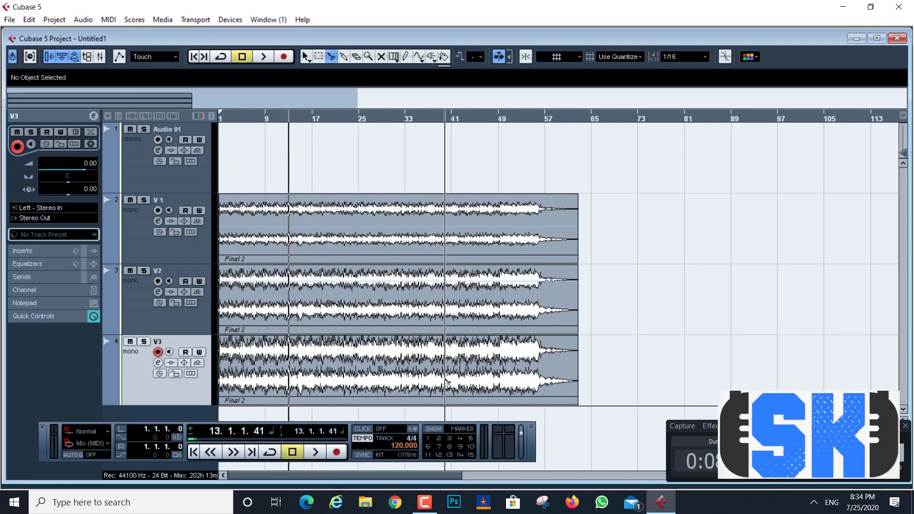
click(168, 175)
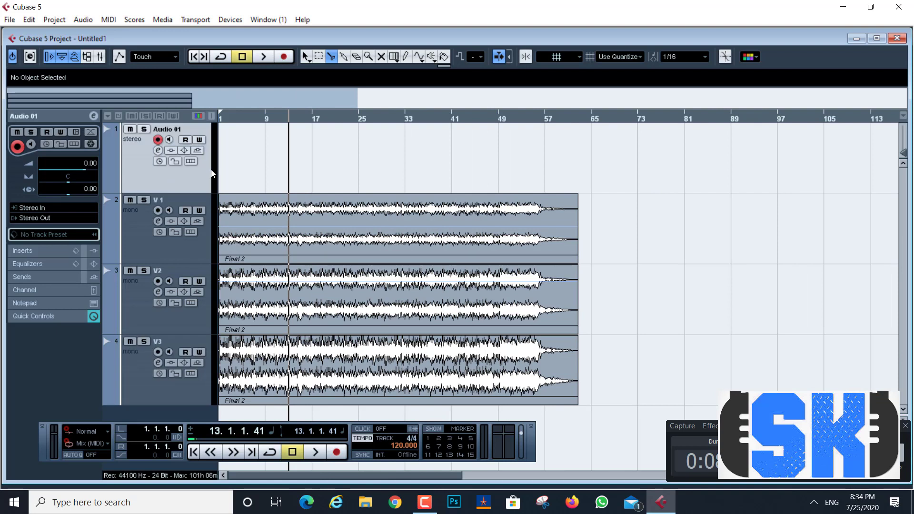
click(229, 115)
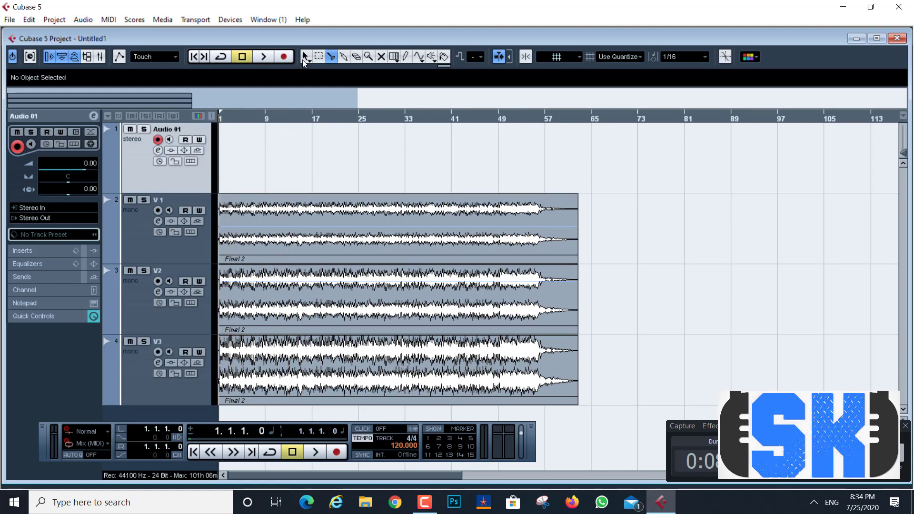
click(304, 56)
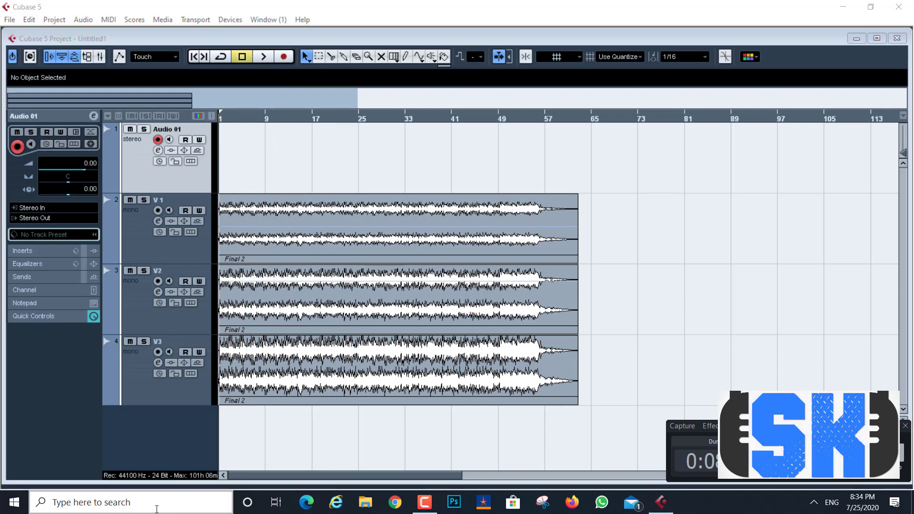
- Search Windows for paint and open the Paint app
click(157, 505)
text(paint)
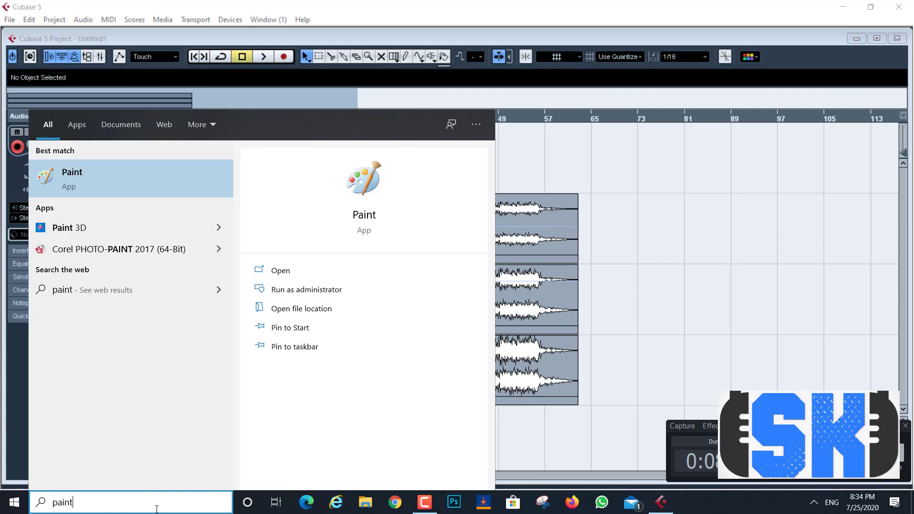
key(Return)
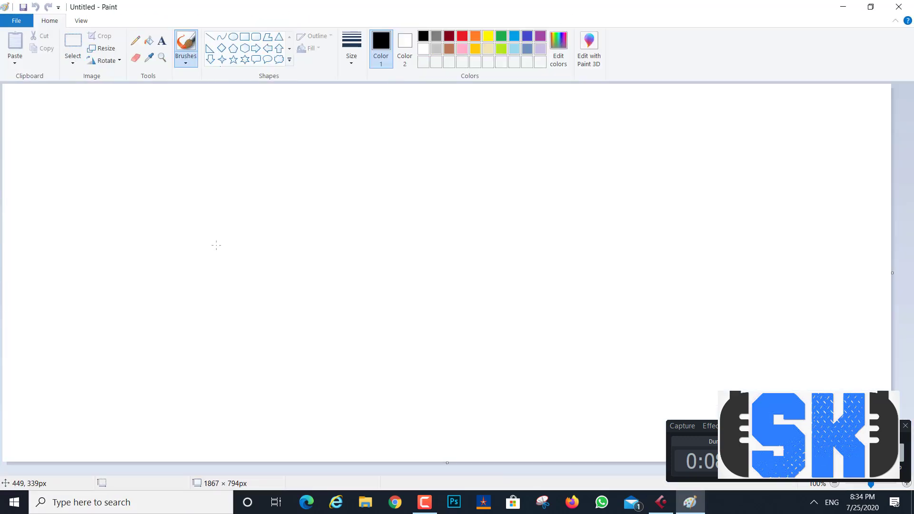
- Draw a freehand waveform with flat and peaked sections across the canvas, and circle its first two flat sections
mouse_move(178, 250)
mouse_down()
mouse_move(320, 250)
mouse_move(353, 262)
mouse_move(428, 208)
mouse_move(476, 256)
mouse_move(801, 229)
mouse_move(839, 193)
mouse_move(874, 224)
mouse_move(886, 222)
mouse_up()
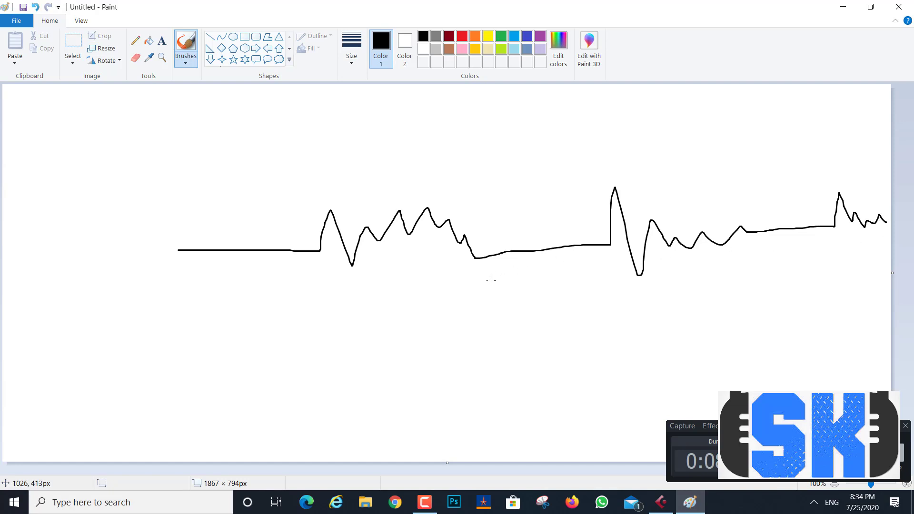
mouse_move(475, 259)
mouse_down()
mouse_move(494, 277)
mouse_move(610, 245)
mouse_move(495, 224)
mouse_move(475, 261)
mouse_up()
mouse_move(186, 218)
mouse_down()
mouse_move(169, 243)
mouse_move(305, 289)
mouse_move(190, 219)
mouse_move(171, 235)
mouse_up()
- Switch back to Cubase, mark a range from about bar 10 to bar 19 on V1, and clear it
click(662, 502)
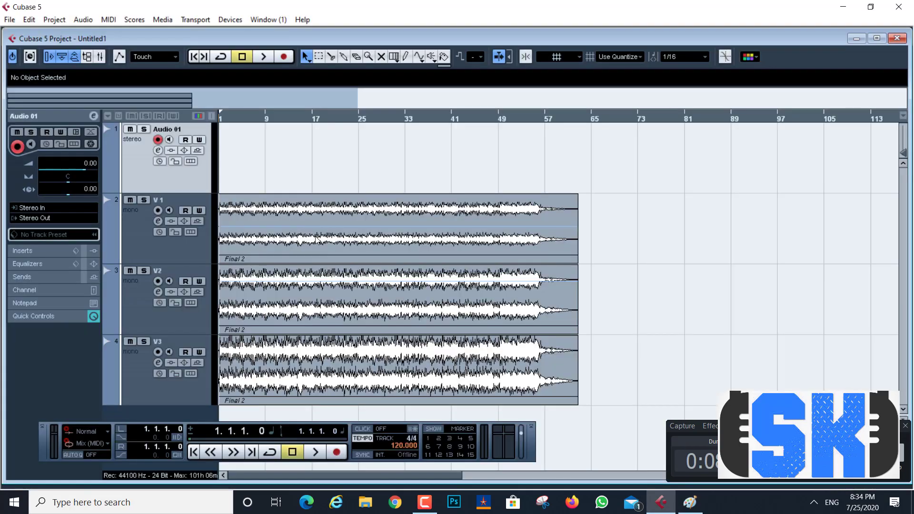
click(318, 239)
click(331, 56)
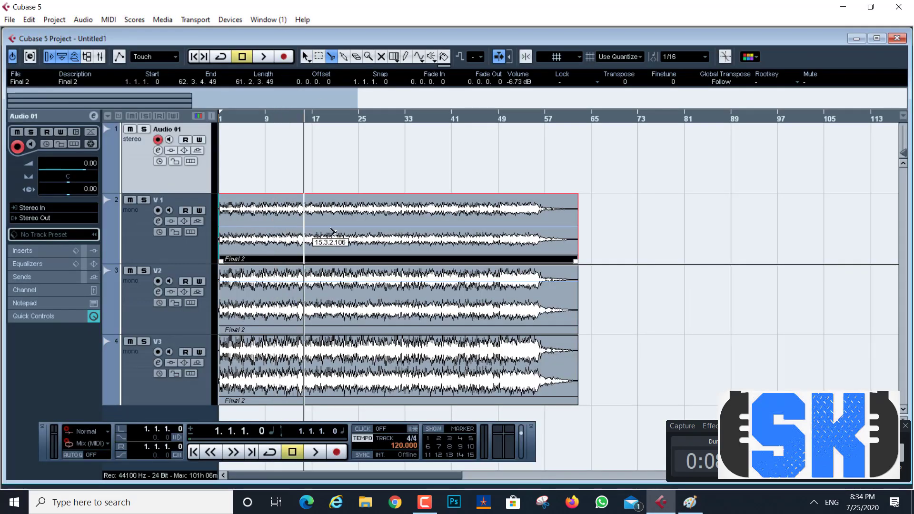
click(306, 56)
click(318, 56)
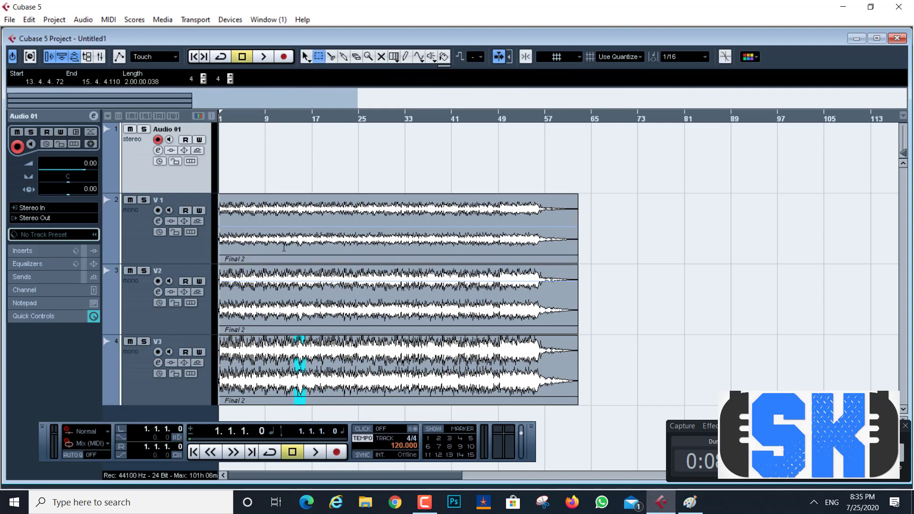
drag(272, 244, 329, 249)
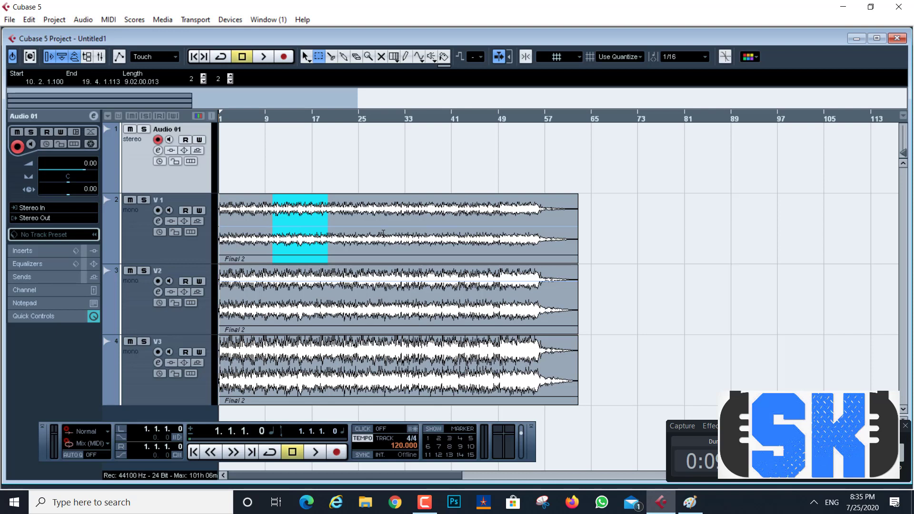
click(304, 56)
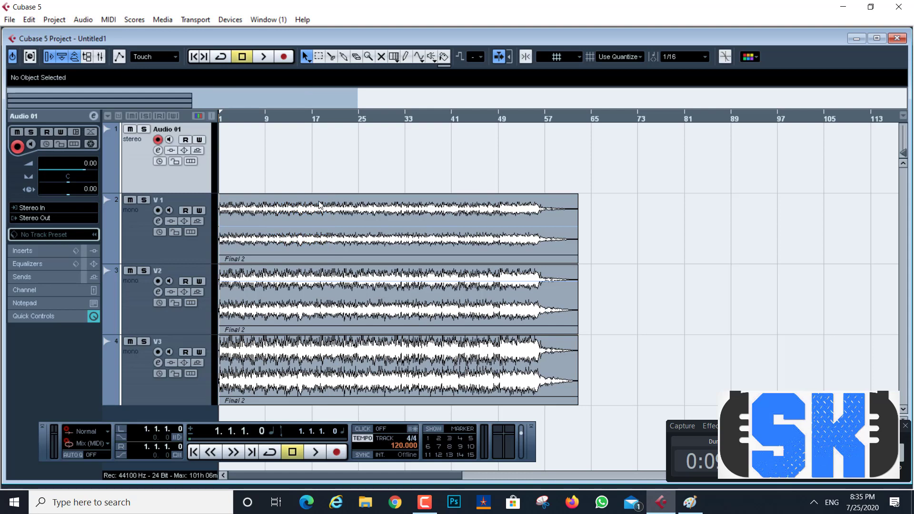
- Switch to Paint and delete the whole waveform sketch from the canvas
click(699, 509)
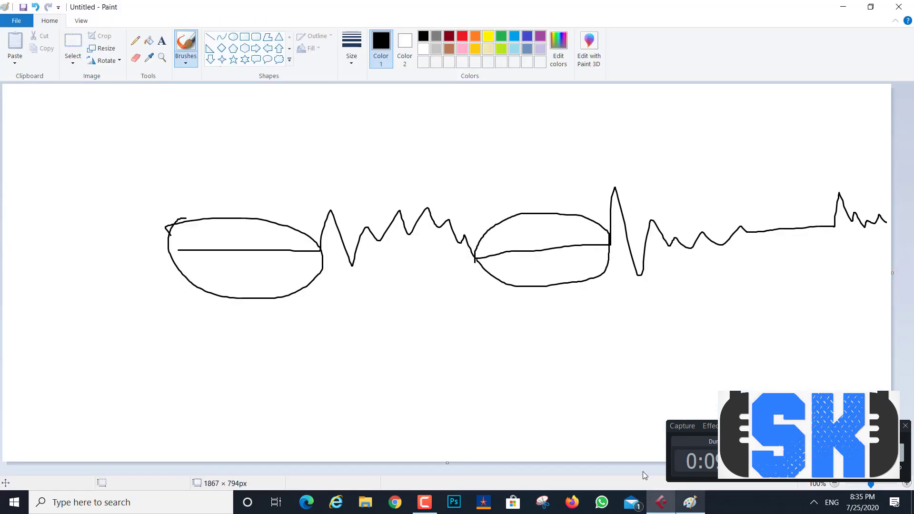
click(81, 43)
mouse_move(104, 151)
mouse_down()
mouse_move(222, 308)
mouse_move(898, 341)
mouse_up()
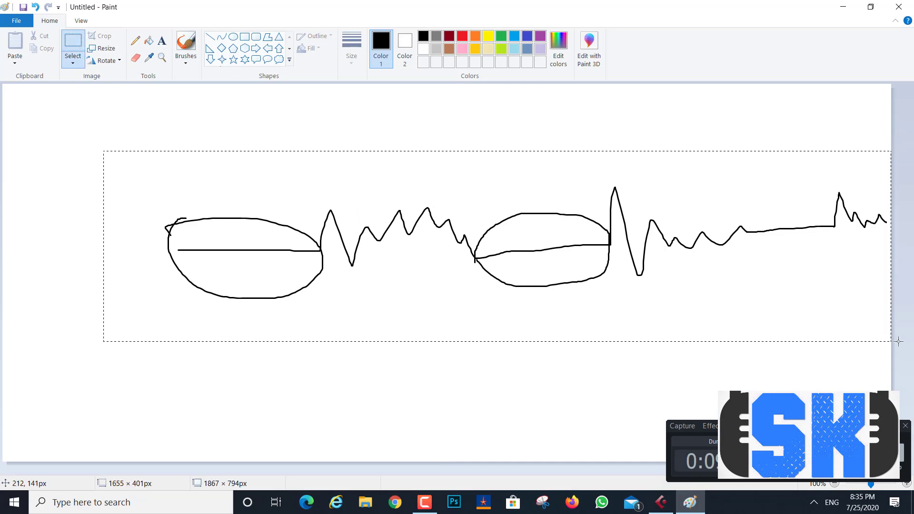
key(Delete)
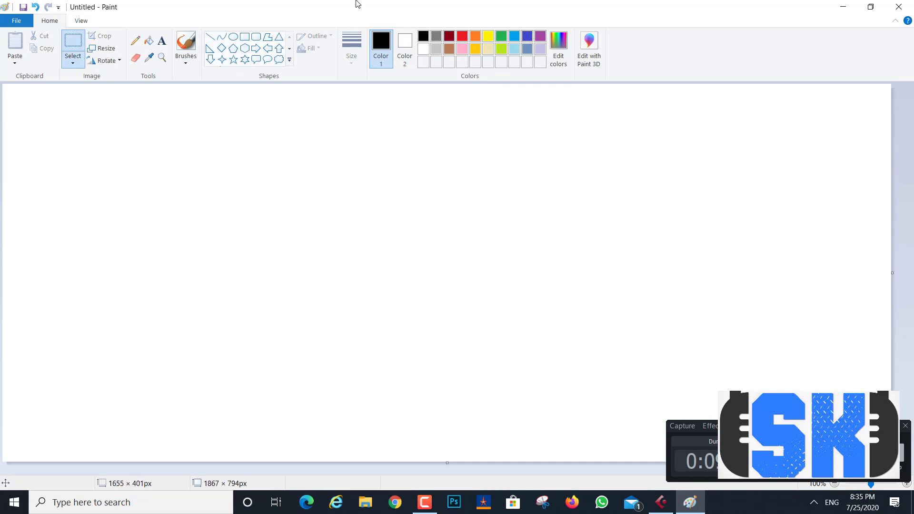
- Add the text C in bold 24-point Calibri near the canvas's upper-left area
click(162, 40)
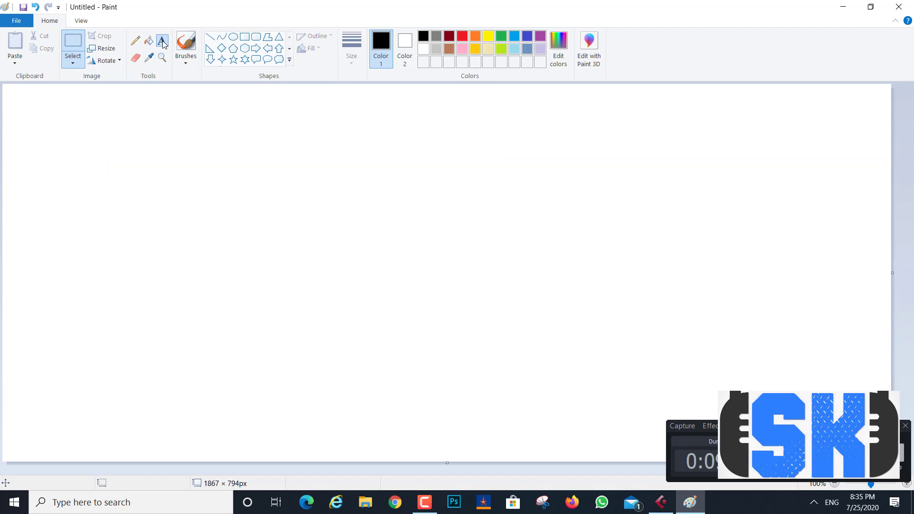
click(162, 132)
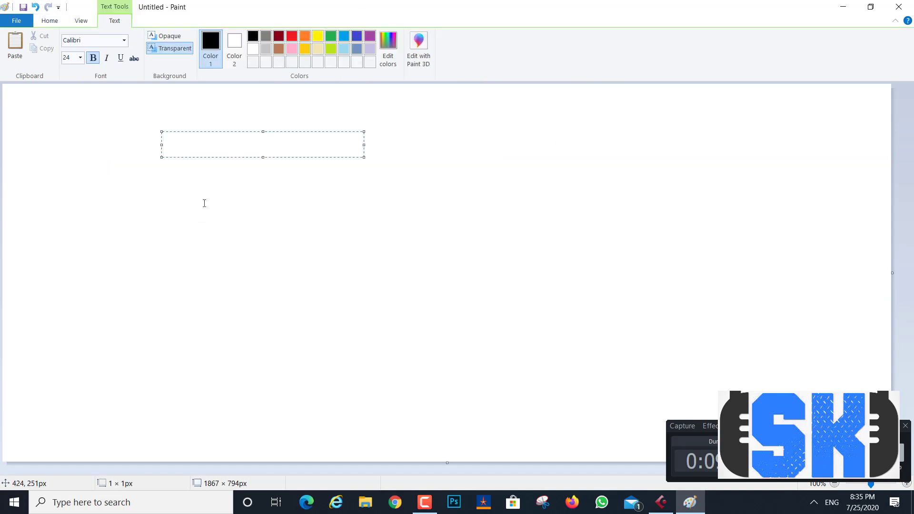
text(CM)
right_click(204, 203)
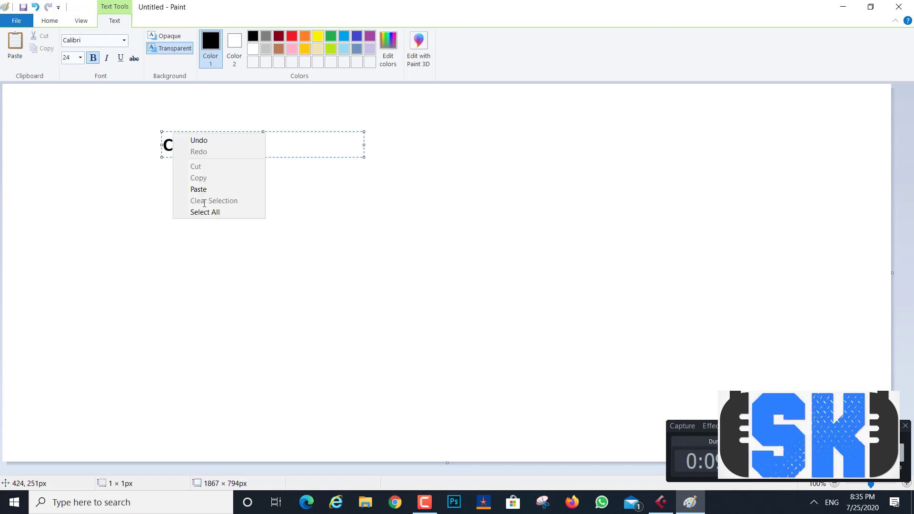
click(295, 142)
click(240, 215)
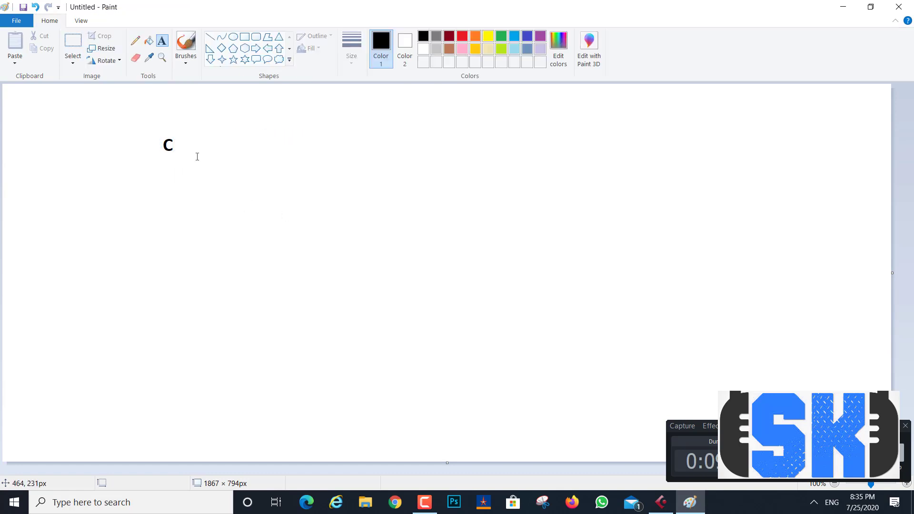
click(168, 171)
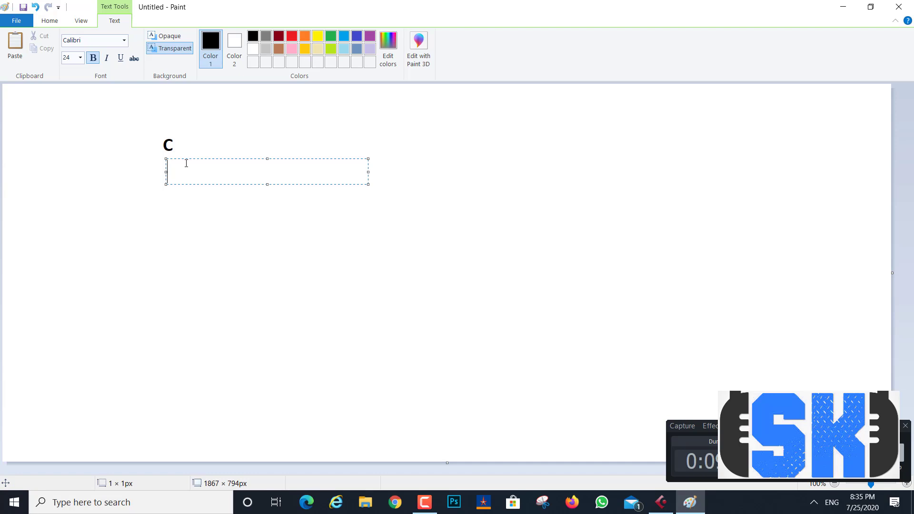
click(173, 236)
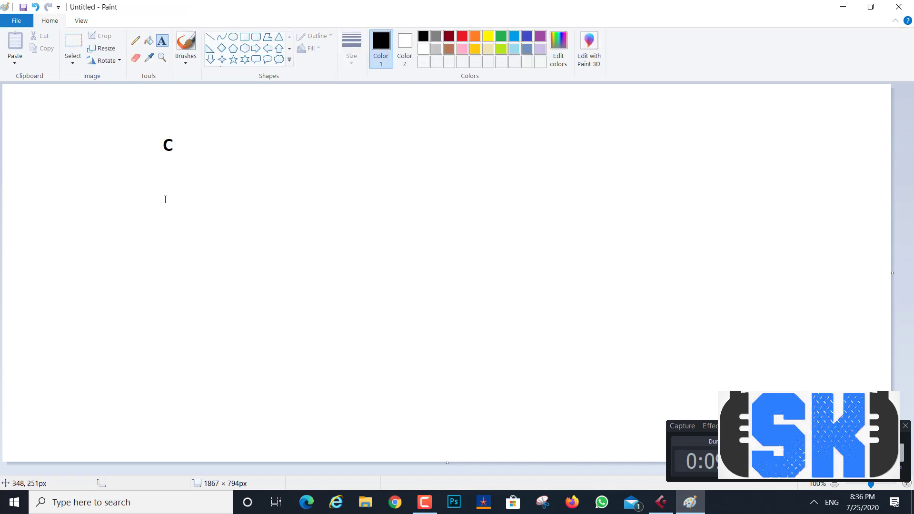
- Handwrite the note names SA RE GA MA PA DHA NI SA in a row below the C with the brush
click(186, 44)
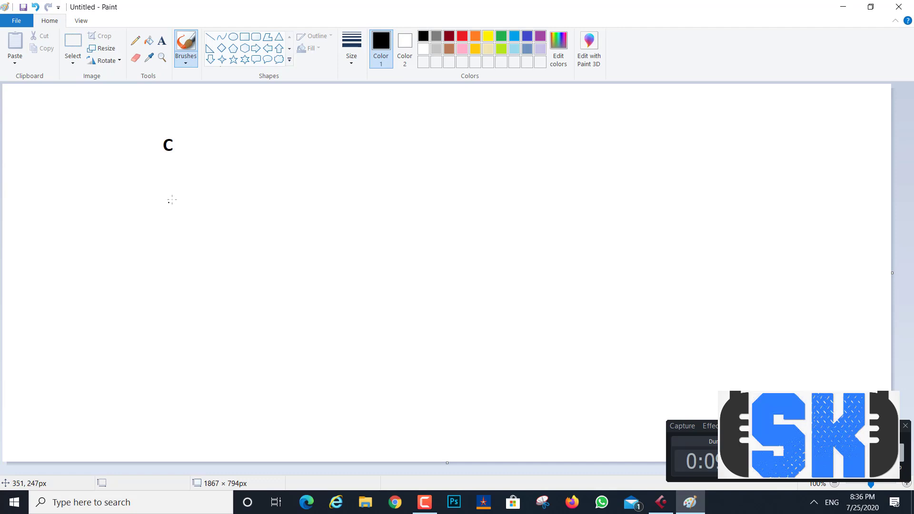
mouse_move(170, 196)
mouse_down()
mouse_move(163, 217)
mouse_move(174, 218)
mouse_up()
mouse_move(180, 197)
mouse_down()
mouse_move(180, 214)
mouse_move(191, 217)
mouse_move(205, 207)
mouse_move(258, 208)
mouse_move(268, 191)
mouse_move(266, 209)
mouse_up()
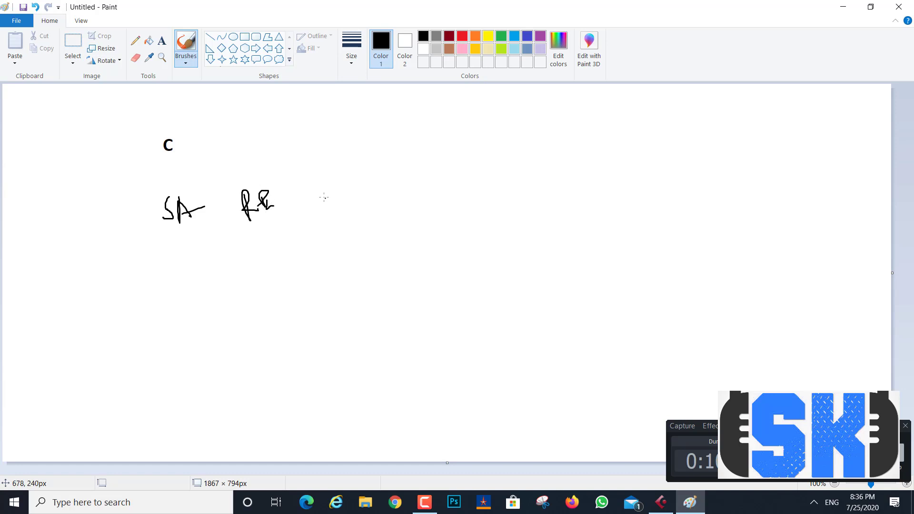
mouse_move(322, 185)
mouse_down()
mouse_move(316, 196)
mouse_move(329, 204)
mouse_move(336, 189)
mouse_move(395, 197)
mouse_up()
drag(395, 193, 423, 185)
mouse_move(422, 185)
mouse_down()
mouse_move(427, 195)
mouse_move(478, 193)
mouse_move(493, 175)
mouse_move(498, 183)
mouse_up()
drag(491, 181, 510, 176)
mouse_move(568, 168)
mouse_down()
mouse_move(570, 180)
mouse_move(578, 177)
mouse_move(574, 189)
mouse_up()
mouse_move(589, 167)
mouse_down()
mouse_move(587, 178)
mouse_move(598, 164)
mouse_move(615, 177)
mouse_move(631, 165)
mouse_up()
mouse_move(660, 160)
mouse_down()
mouse_move(662, 176)
mouse_move(676, 157)
mouse_move(689, 166)
mouse_up()
mouse_move(736, 146)
mouse_down()
mouse_move(744, 168)
mouse_move(764, 164)
mouse_move(766, 151)
mouse_up()
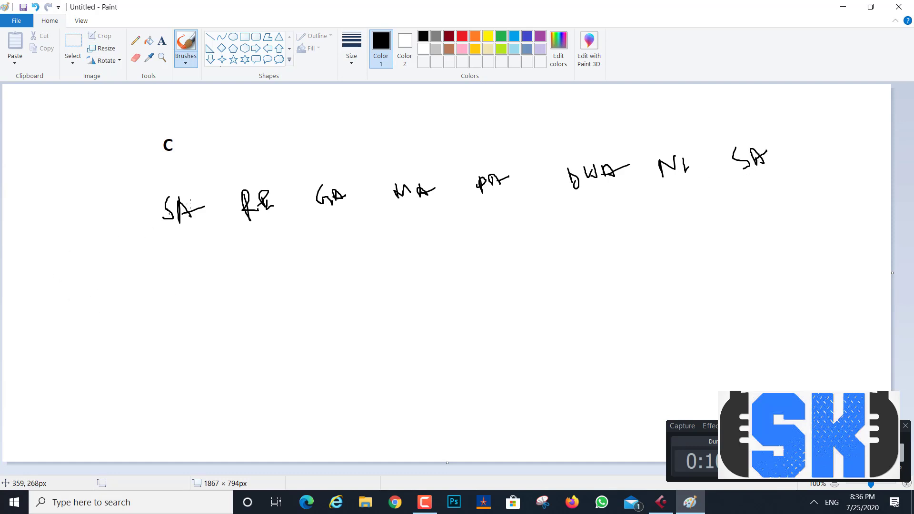
- Draw a line down from each note name and write the chords C, G, C, F, C, F, G, C beneath them
mouse_move(176, 232)
mouse_down()
mouse_move(179, 295)
mouse_move(194, 298)
mouse_up()
mouse_move(266, 222)
mouse_down()
mouse_move(267, 255)
mouse_move(275, 238)
mouse_up()
mouse_move(268, 269)
mouse_down()
mouse_move(260, 276)
mouse_move(270, 292)
mouse_move(288, 293)
mouse_up()
drag(336, 216, 341, 242)
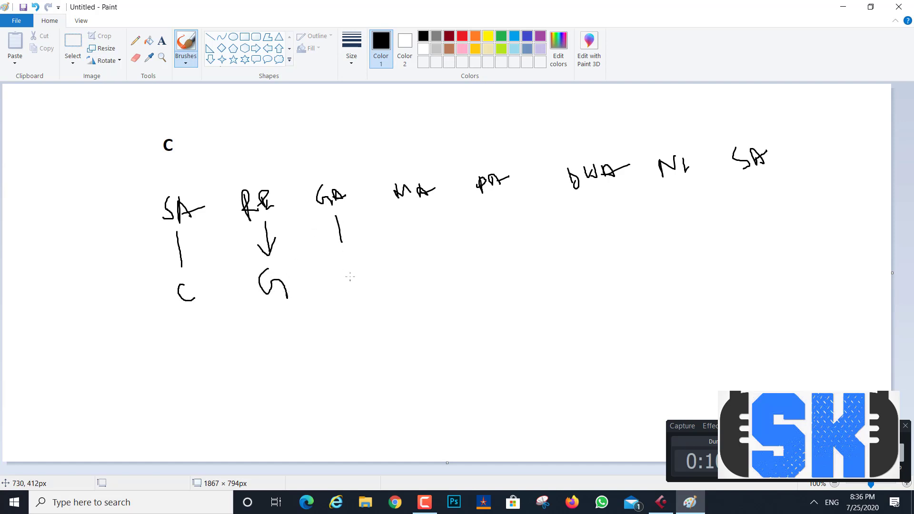
mouse_move(348, 274)
mouse_down()
mouse_move(333, 286)
mouse_move(361, 294)
mouse_up()
mouse_move(425, 216)
mouse_down()
mouse_move(432, 294)
mouse_move(445, 262)
mouse_move(447, 276)
mouse_up()
mouse_move(496, 208)
mouse_down()
mouse_move(517, 289)
mouse_move(521, 281)
mouse_up()
drag(603, 202, 608, 225)
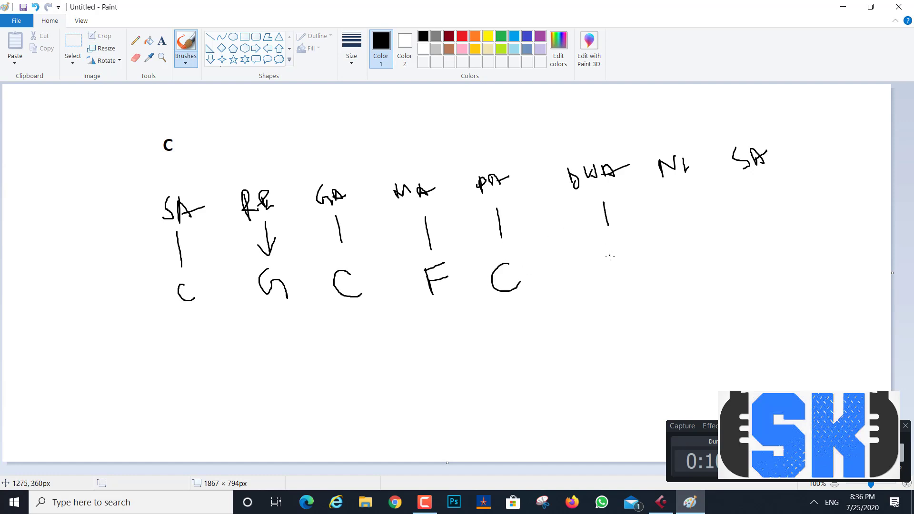
mouse_move(615, 274)
mouse_down()
mouse_move(605, 248)
mouse_move(631, 252)
mouse_up()
mouse_move(677, 192)
mouse_down()
mouse_move(688, 269)
mouse_move(699, 258)
mouse_move(704, 270)
mouse_up()
mouse_move(759, 188)
mouse_down()
mouse_move(758, 242)
mouse_move(783, 255)
mouse_up()
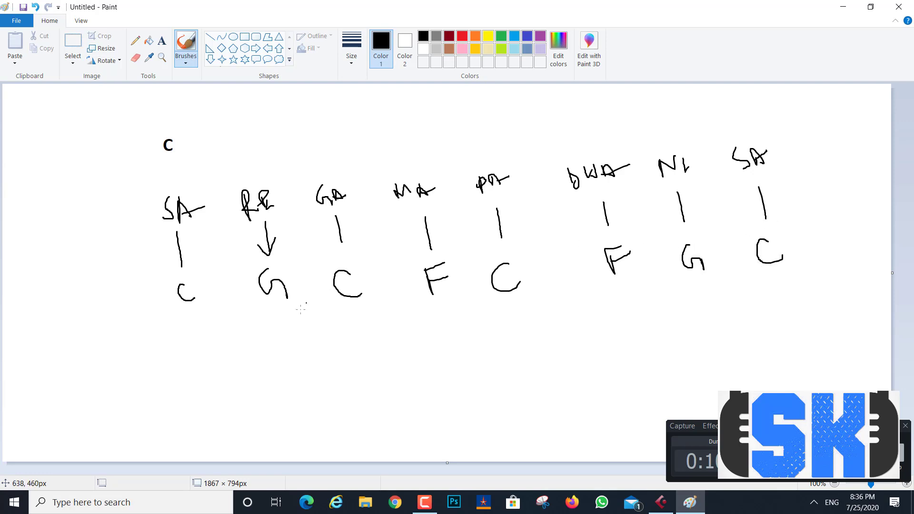
- Circle both G chords and both F chords in the chord row
mouse_move(280, 313)
mouse_down()
mouse_move(288, 300)
mouse_move(277, 264)
mouse_move(250, 310)
mouse_move(293, 322)
mouse_up()
mouse_move(685, 240)
mouse_down()
mouse_move(675, 237)
mouse_move(714, 281)
mouse_move(668, 238)
mouse_move(593, 265)
mouse_move(637, 240)
mouse_move(589, 239)
mouse_up()
mouse_move(422, 261)
mouse_down()
mouse_move(457, 300)
mouse_move(424, 263)
mouse_up()
- Draw a line down from each C chord and write C, Am, C, Am beneath them for SA, GA, PA and the final SA
drag(354, 309, 361, 365)
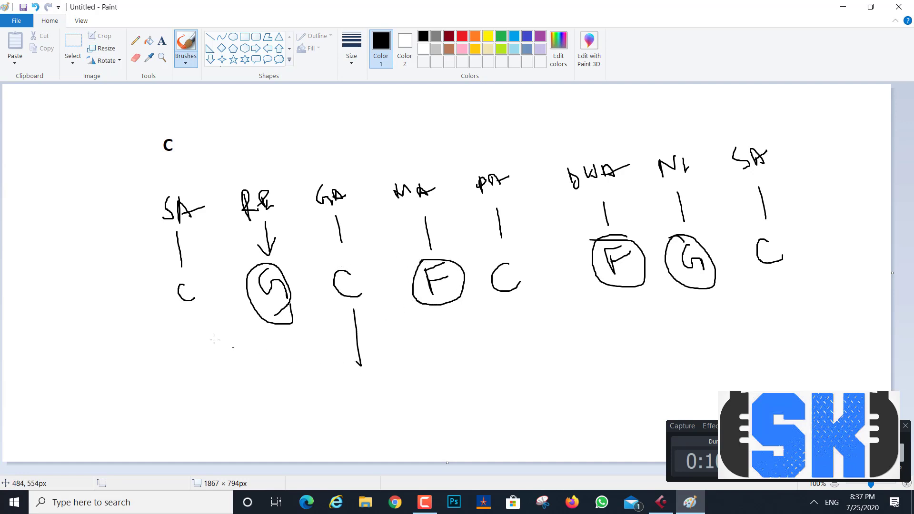
drag(191, 318, 191, 376)
drag(511, 312, 519, 354)
drag(779, 281, 791, 331)
mouse_move(190, 388)
mouse_down()
mouse_move(181, 387)
mouse_move(192, 409)
mouse_move(203, 394)
mouse_up()
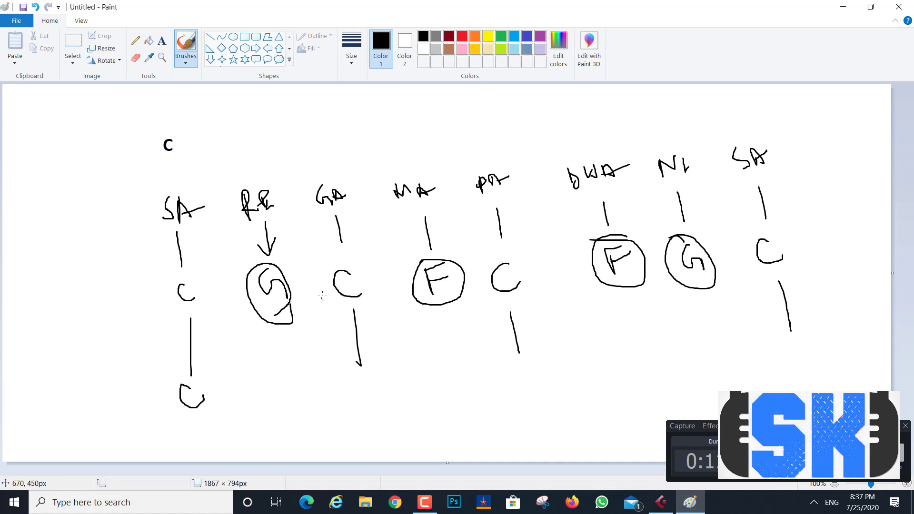
mouse_move(348, 399)
mouse_down()
mouse_move(380, 379)
mouse_move(395, 397)
mouse_up()
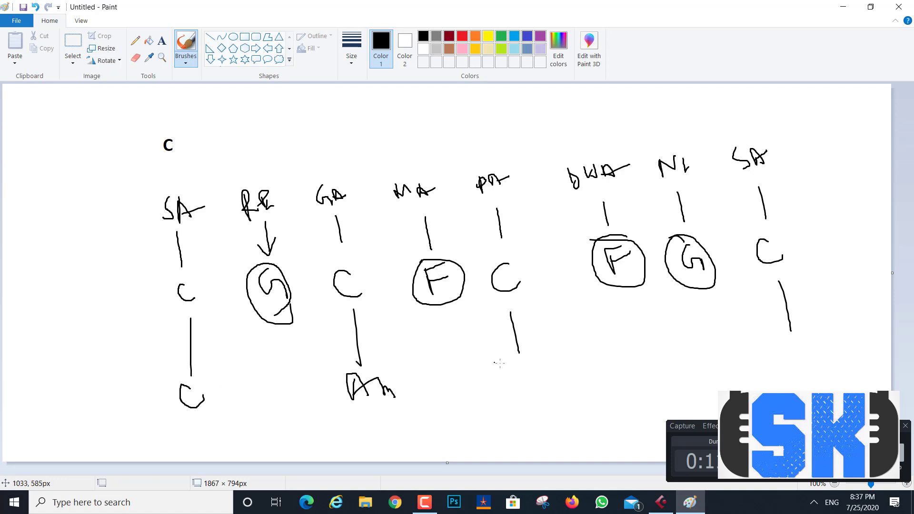
mouse_move(531, 376)
mouse_down()
mouse_move(516, 381)
mouse_move(539, 391)
mouse_up()
mouse_move(787, 349)
mouse_down()
mouse_move(789, 370)
mouse_move(802, 370)
mouse_move(804, 358)
mouse_move(810, 372)
mouse_move(828, 369)
mouse_up()
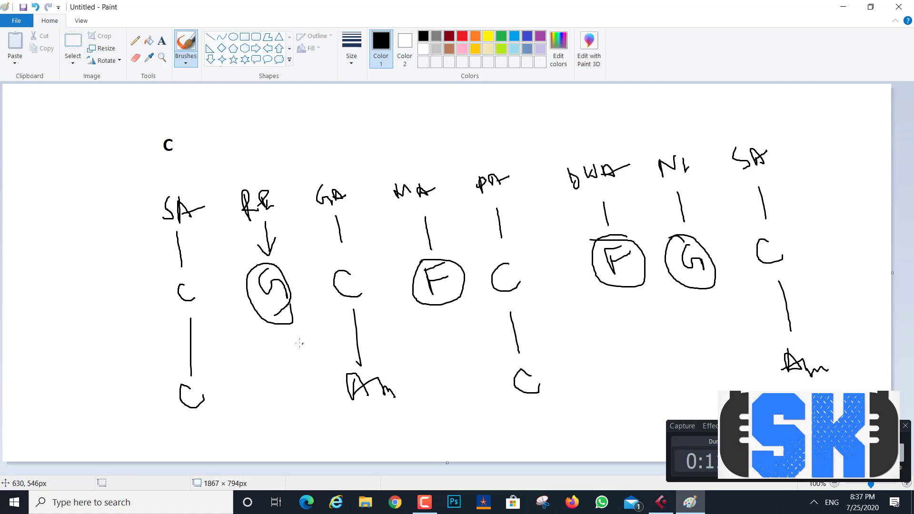
- Draw lines down from the circled chords and write G under RE, F under MA, Dm under DHA and Em under NI
mouse_move(273, 313)
mouse_down()
mouse_move(272, 349)
mouse_move(285, 340)
mouse_up()
drag(265, 373, 297, 410)
mouse_move(704, 312)
mouse_down()
mouse_move(711, 390)
mouse_move(720, 355)
mouse_move(716, 374)
mouse_move(730, 380)
mouse_move(754, 367)
mouse_up()
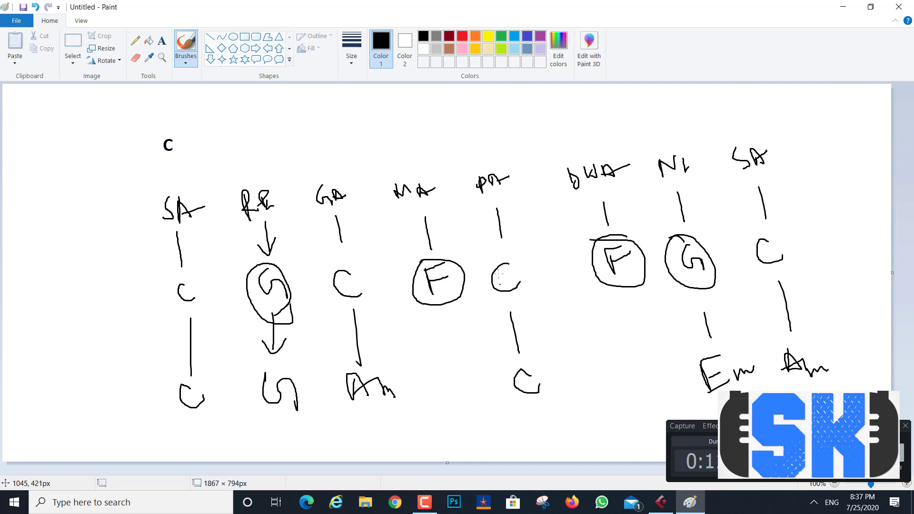
mouse_move(441, 319)
mouse_down()
mouse_move(447, 381)
mouse_move(458, 353)
mouse_move(459, 363)
mouse_up()
mouse_move(625, 318)
mouse_down()
mouse_move(633, 347)
mouse_move(621, 396)
mouse_move(654, 384)
mouse_up()
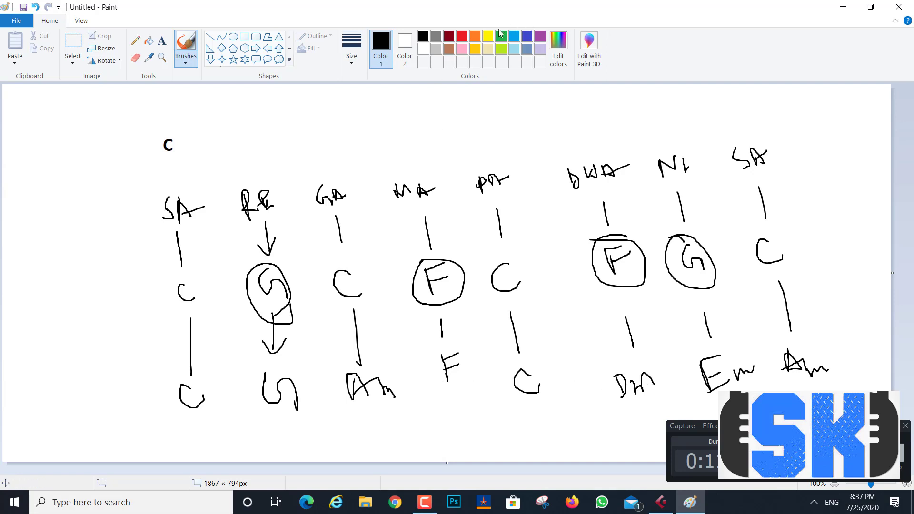
- In red, circle the heading C and the first C chord, and tick the RE column's circled G, the MA column's circled F, Am, Dm and Em
click(463, 37)
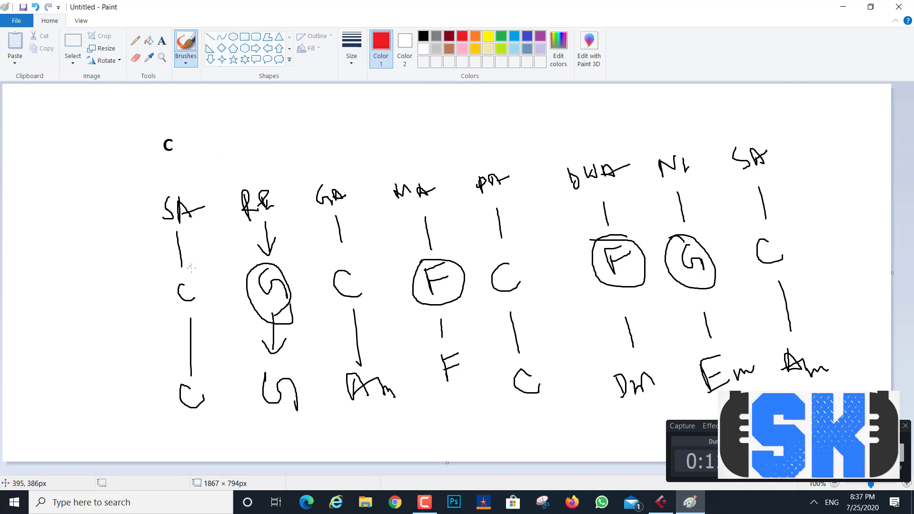
mouse_move(191, 268)
mouse_down()
mouse_move(181, 269)
mouse_move(189, 311)
mouse_move(172, 267)
mouse_move(168, 282)
mouse_up()
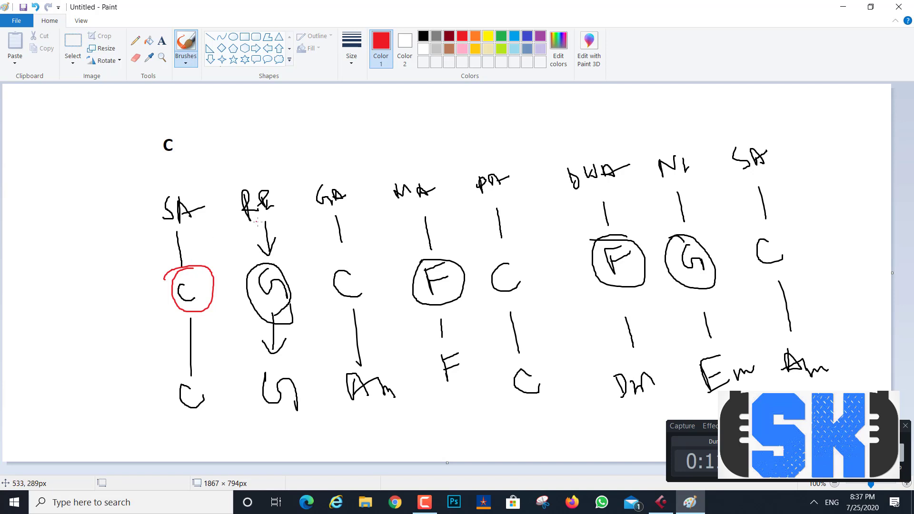
drag(285, 265, 314, 226)
drag(458, 260, 489, 228)
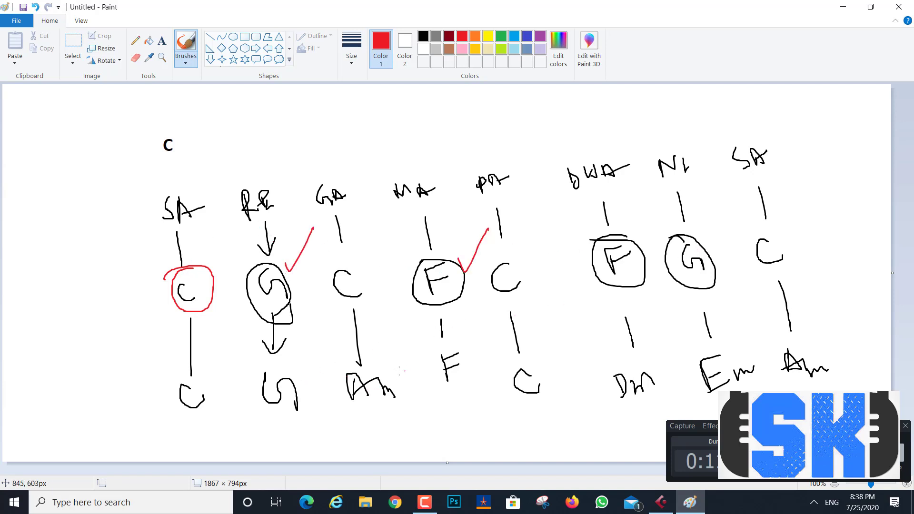
drag(376, 366, 411, 330)
drag(649, 363, 678, 320)
mouse_move(741, 341)
mouse_down()
mouse_move(756, 339)
mouse_move(767, 304)
mouse_up()
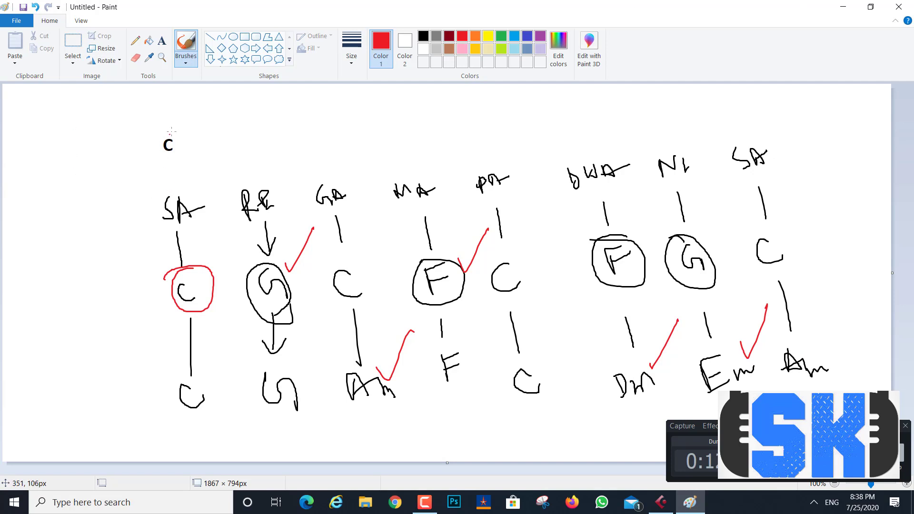
mouse_move(175, 125)
mouse_down()
mouse_move(154, 132)
mouse_move(161, 162)
mouse_move(185, 144)
mouse_move(174, 125)
mouse_up()
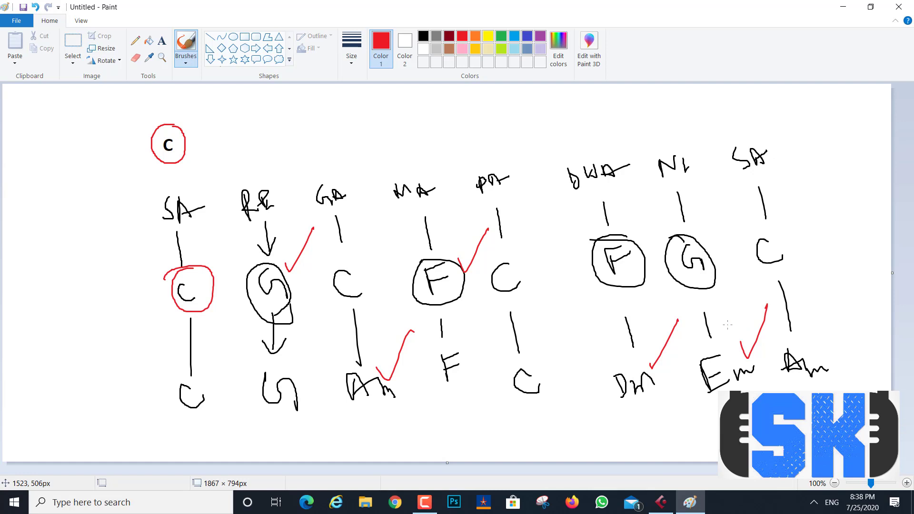
- Switch to Cubase and select track V1
click(428, 506)
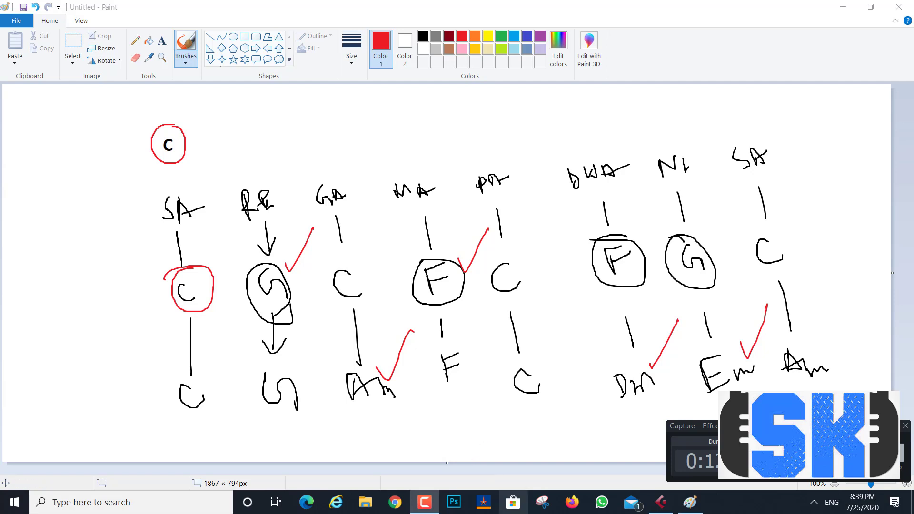
click(661, 503)
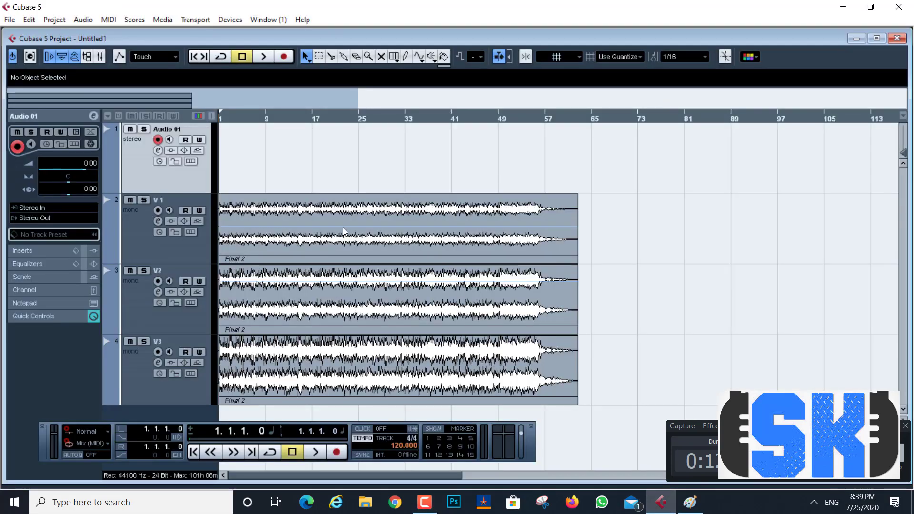
click(148, 253)
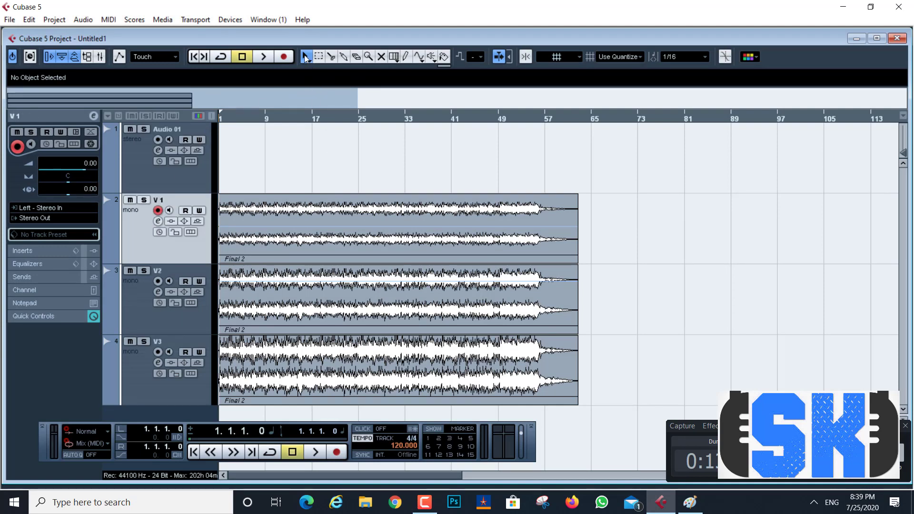
- Try the Range Selection, Split and Erase tools, and return to Object Selection to select the Final 2 event on V1
click(306, 56)
click(318, 57)
click(331, 57)
click(356, 57)
click(305, 57)
click(276, 232)
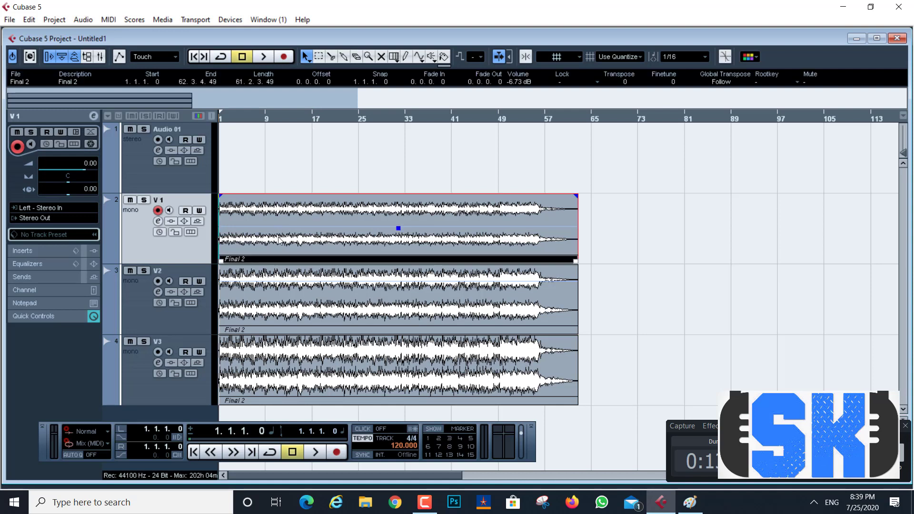
- Examine the audio statistics of the Final 2 event on track V3, and close them
click(391, 375)
click(159, 385)
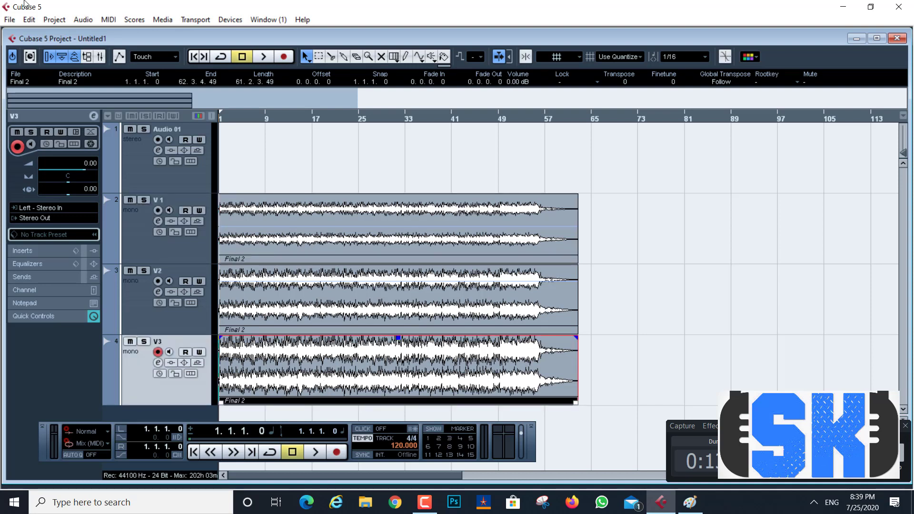
click(75, 21)
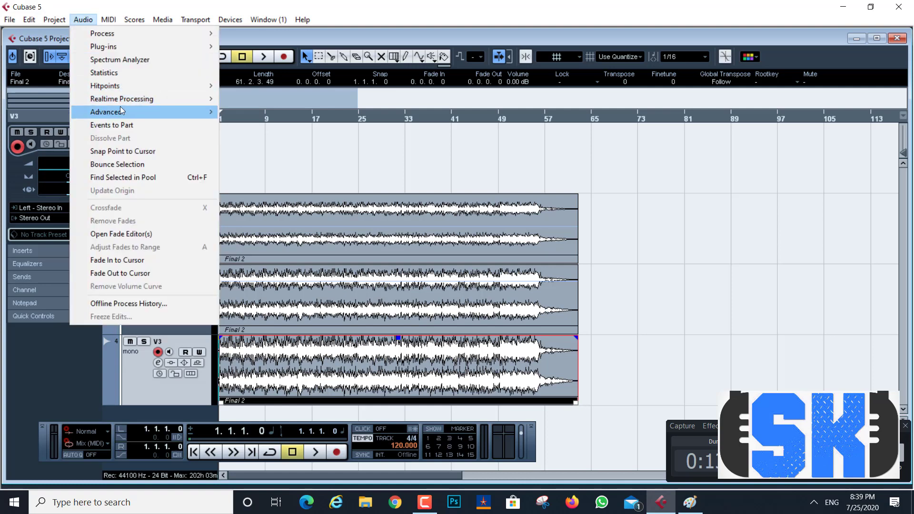
click(123, 74)
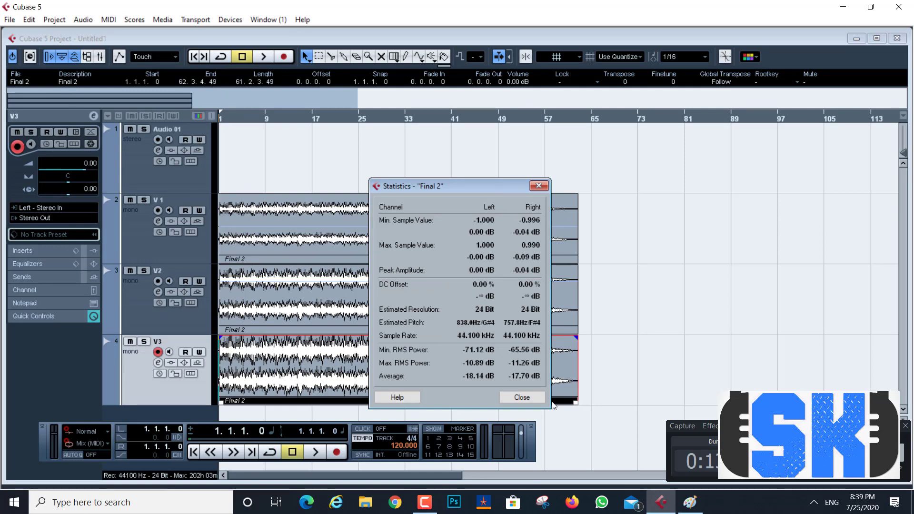
click(522, 397)
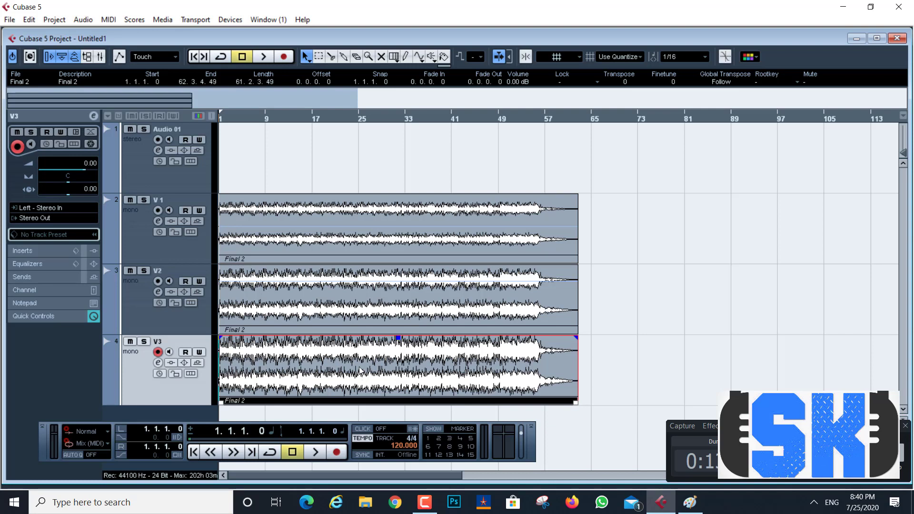
- Lower the volume of the Final 2 event on track V1 to -9.54 dB
click(382, 243)
mouse_move(398, 229)
mouse_down()
mouse_move(398, 251)
mouse_move(398, 196)
mouse_move(399, 237)
mouse_up()
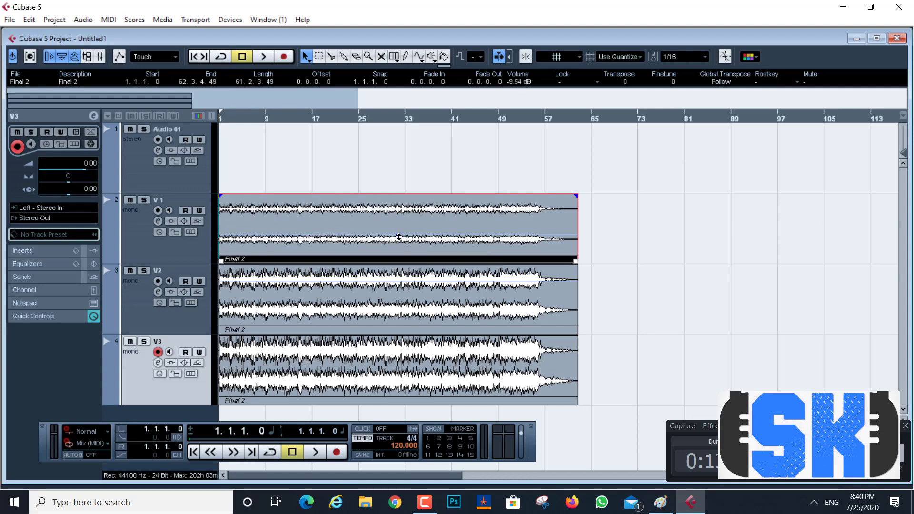